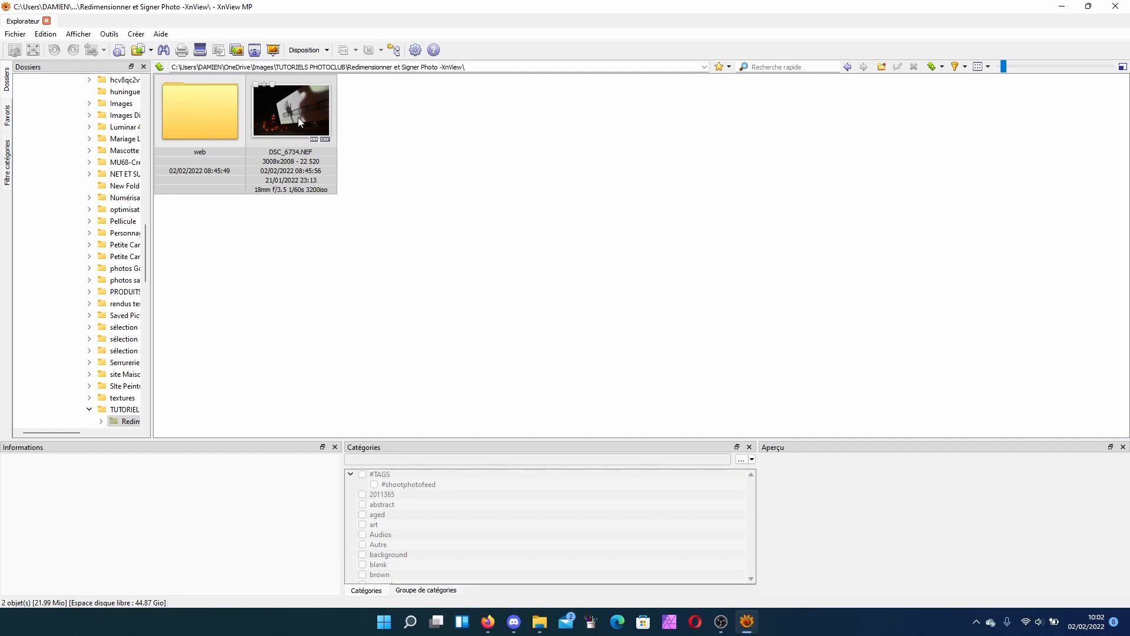
Switch to File Explorer and open the Compli'Cité 2022 folder
click(529, 618)
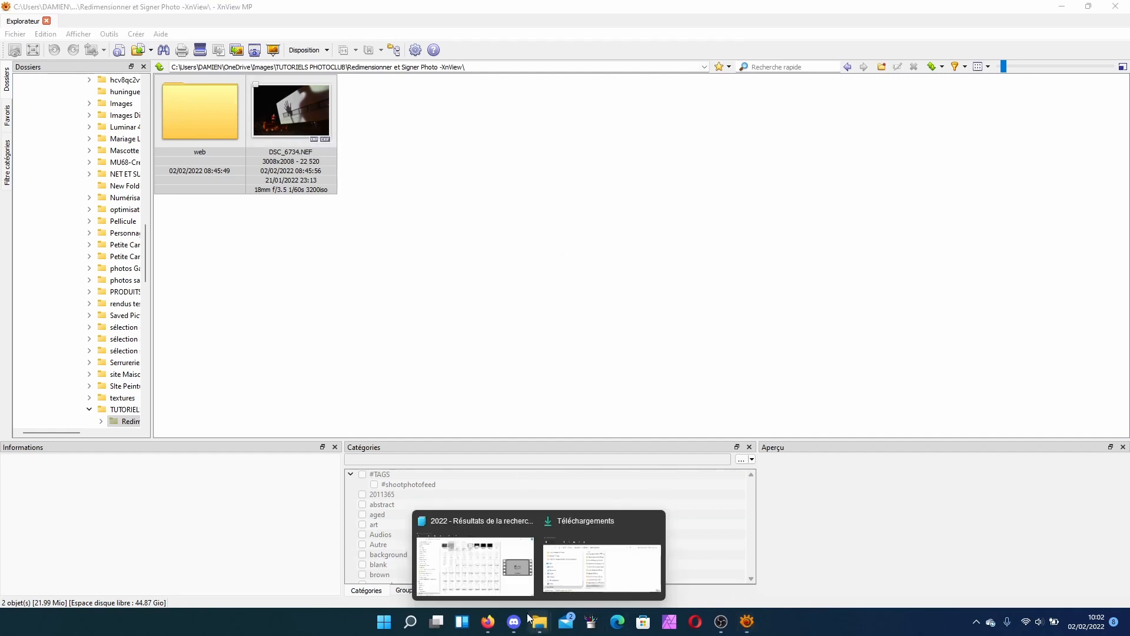
click(475, 562)
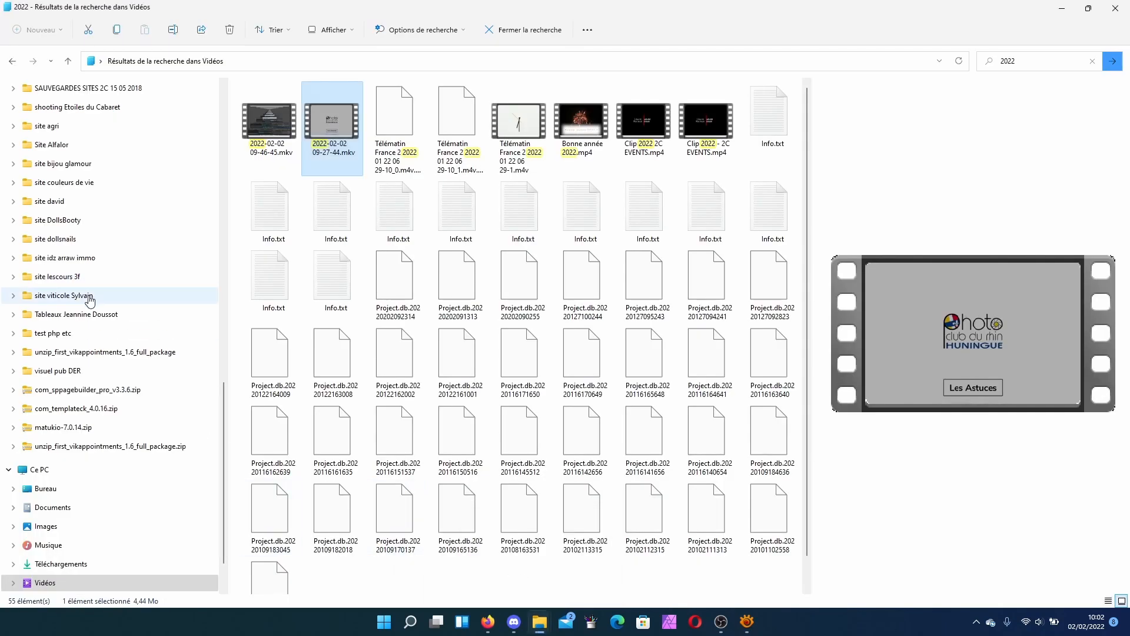
scroll(90, 300, up, 7)
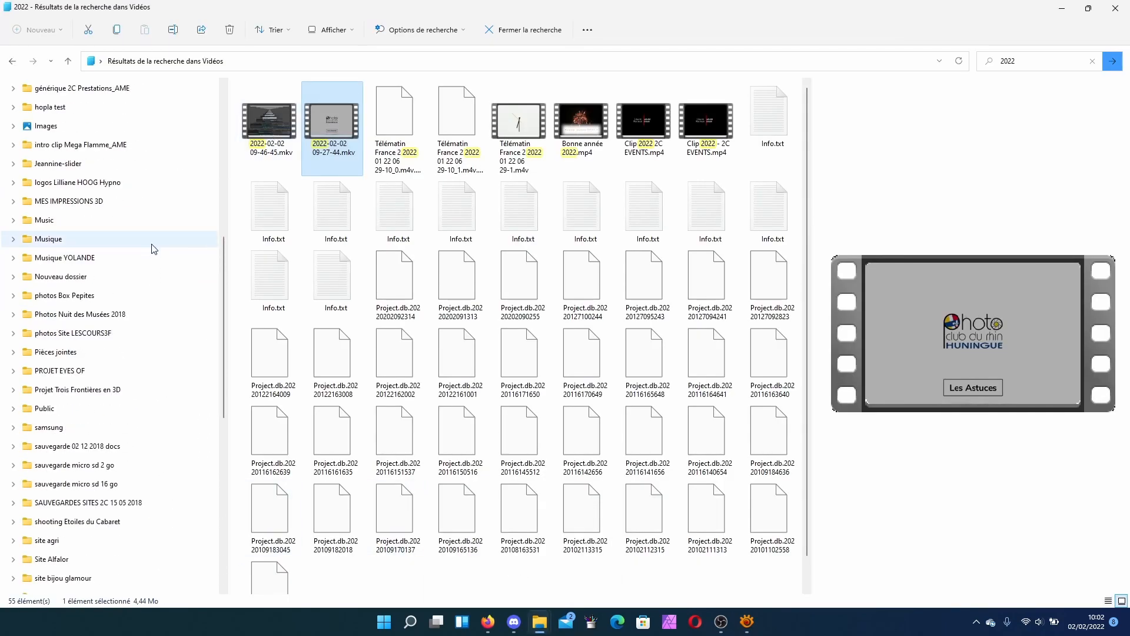
scroll(150, 248, up, 7)
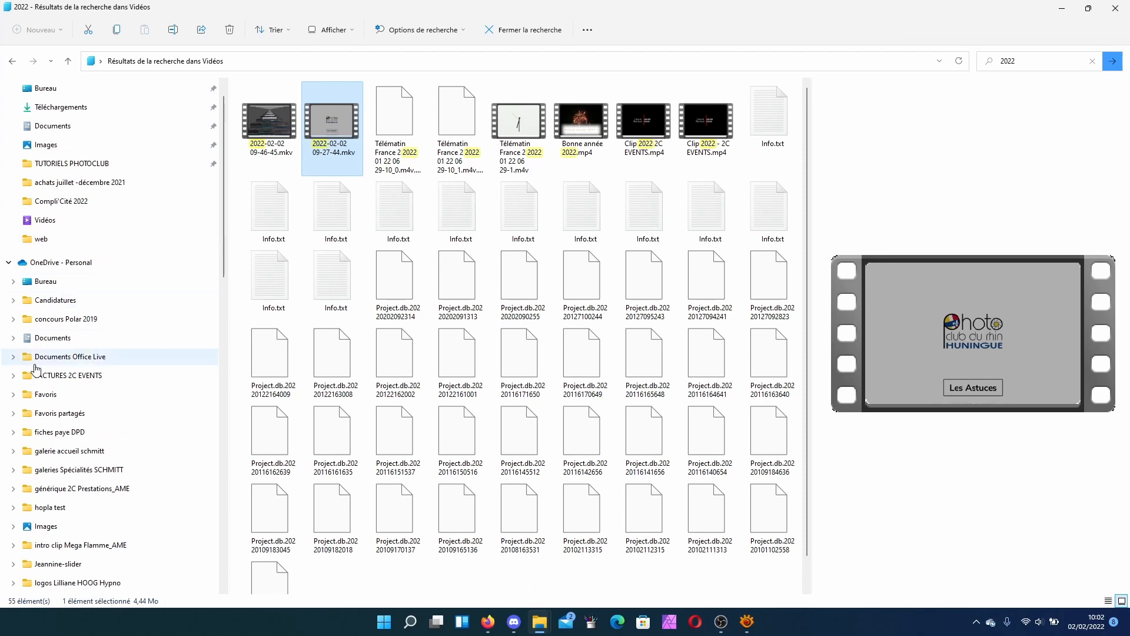
click(59, 527)
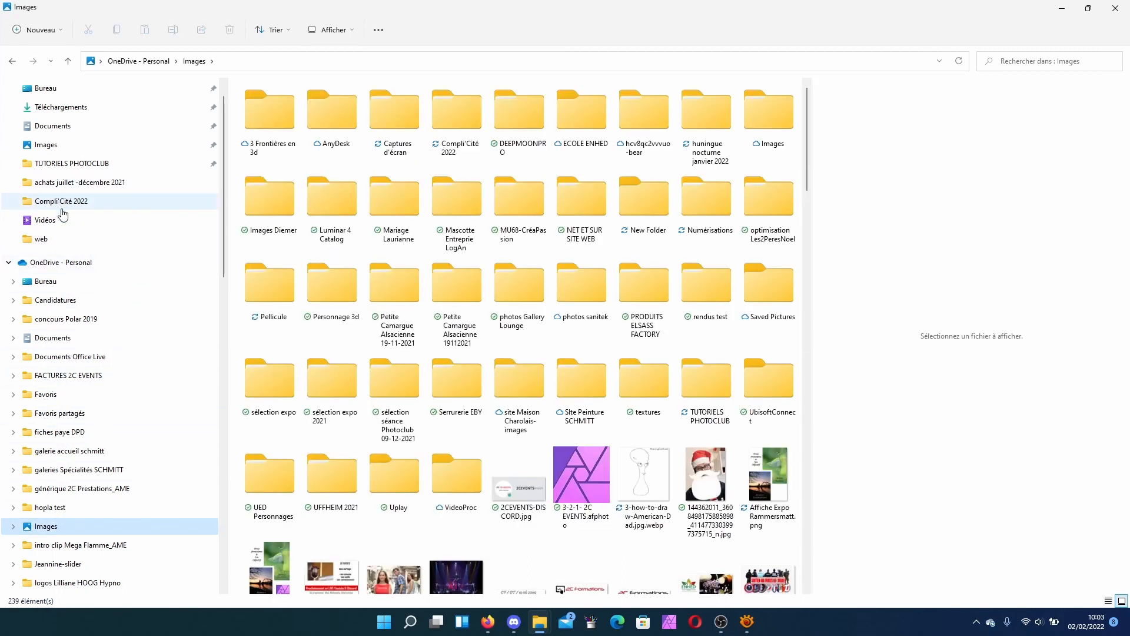
click(62, 202)
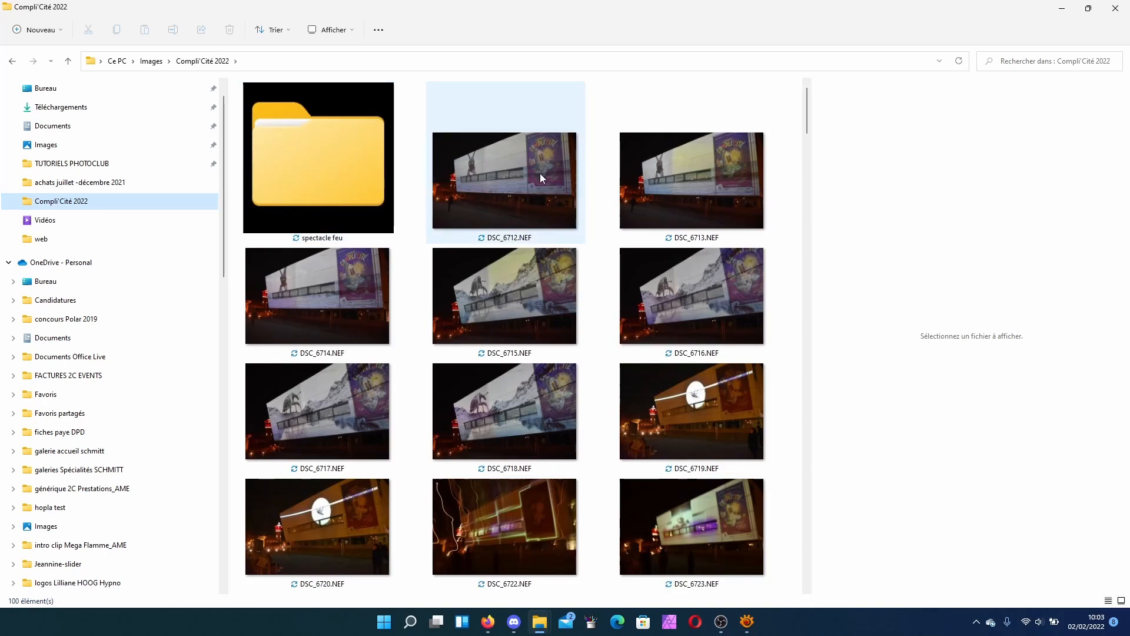
Move the photos DSC_6757.NEF through DSC_6764.NEF into the TUTORIELS PHOTOCLUB folder
scroll(525, 300, down, 5)
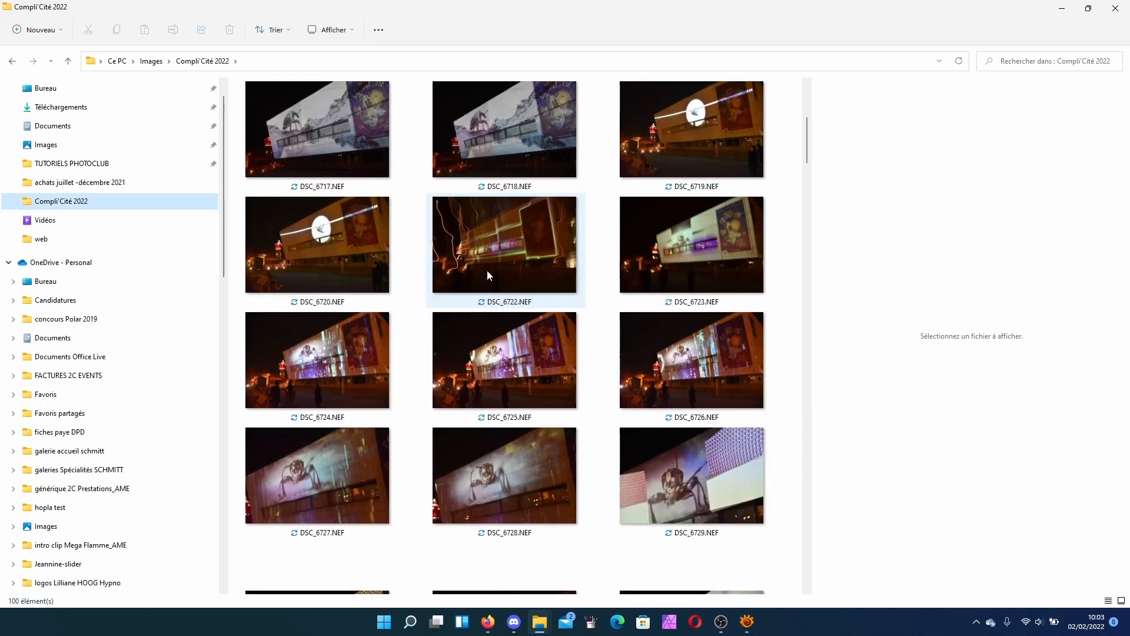
scroll(486, 275, down, 10)
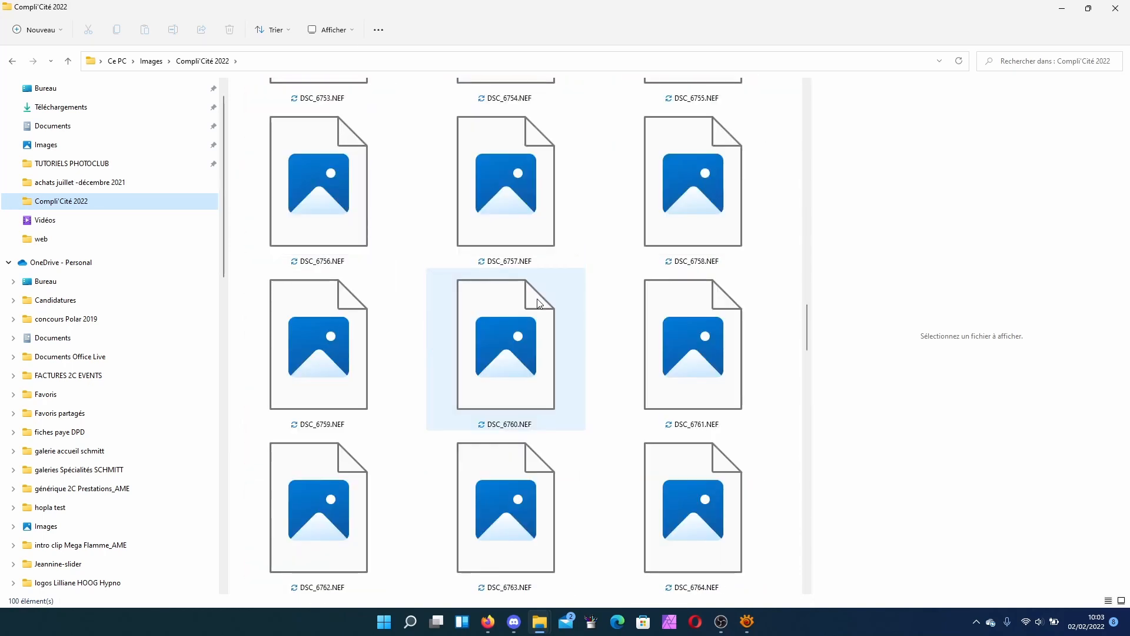
click(505, 188)
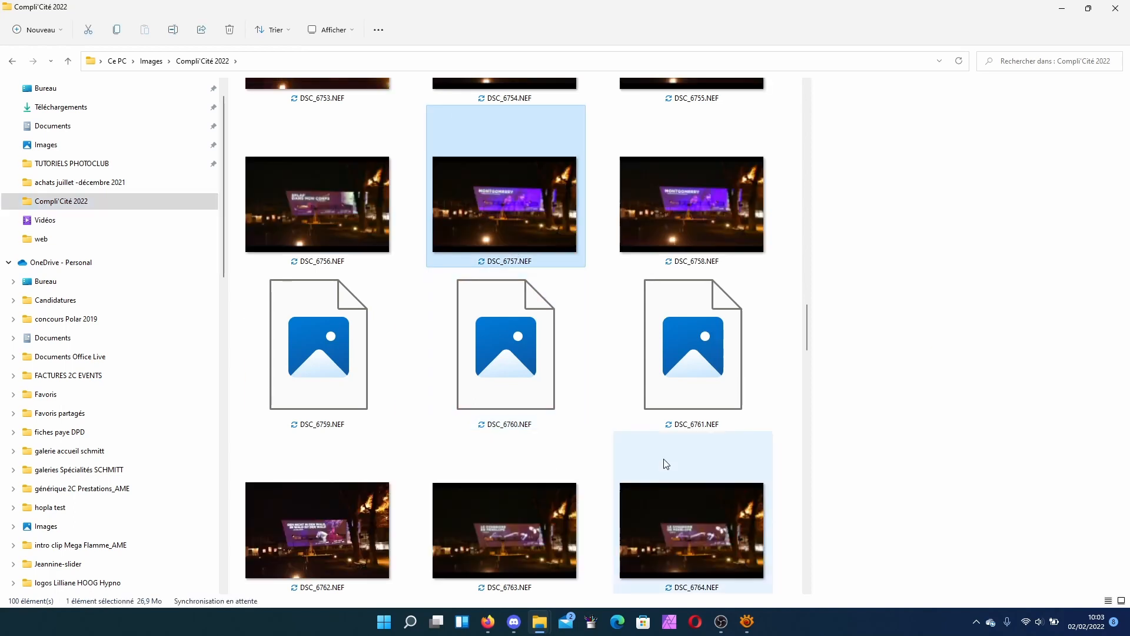
shift+click(694, 517)
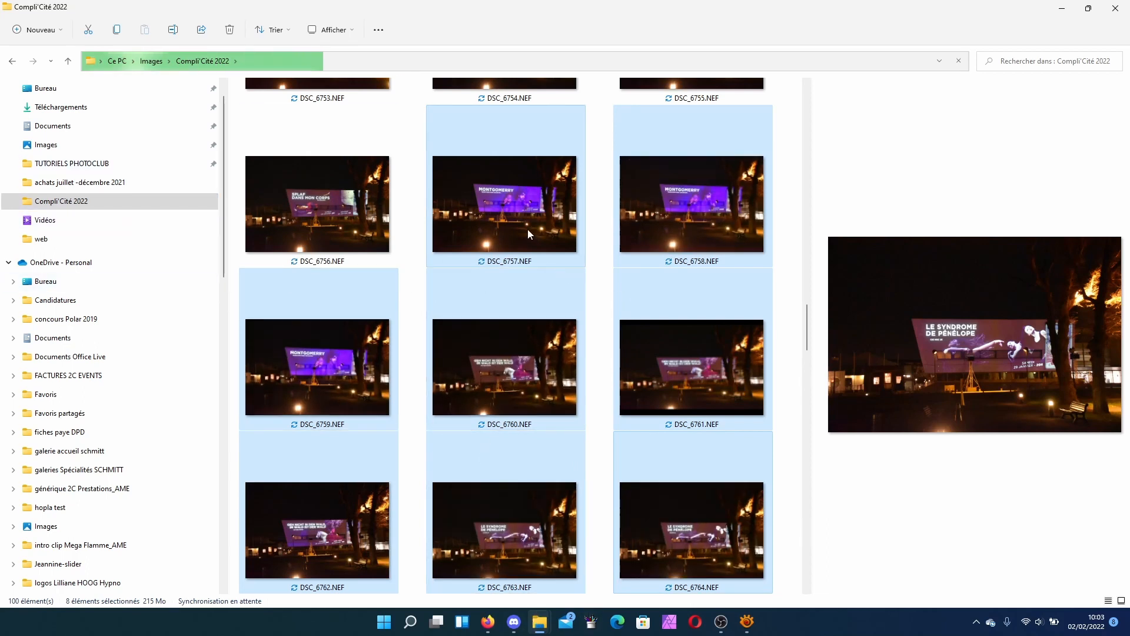
drag(528, 234, 143, 165)
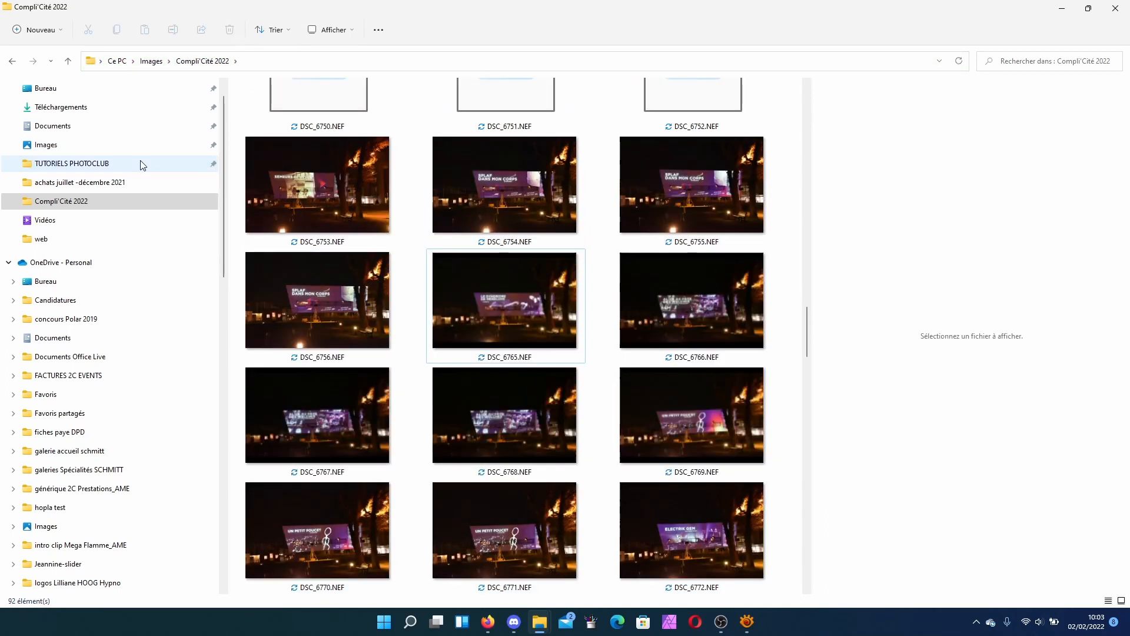
In TUTORIELS PHOTOCLUB, move DSC_6757.NEF through DSC_6764.NEF into the Redimensionner et Signer Photo -XnView subfolder
click(141, 161)
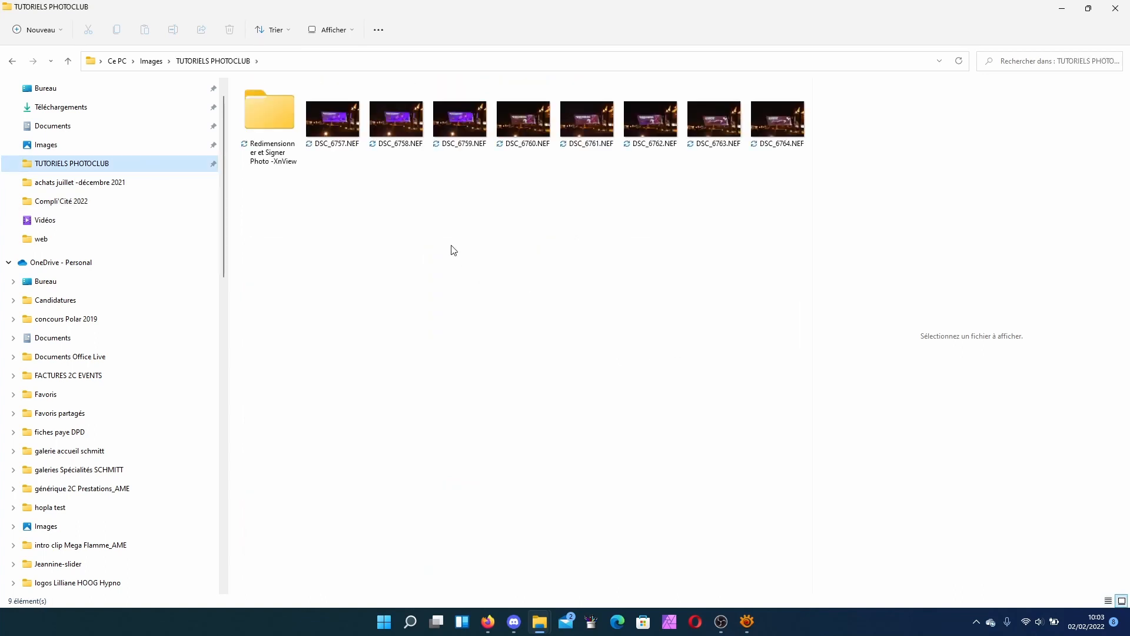
click(318, 109)
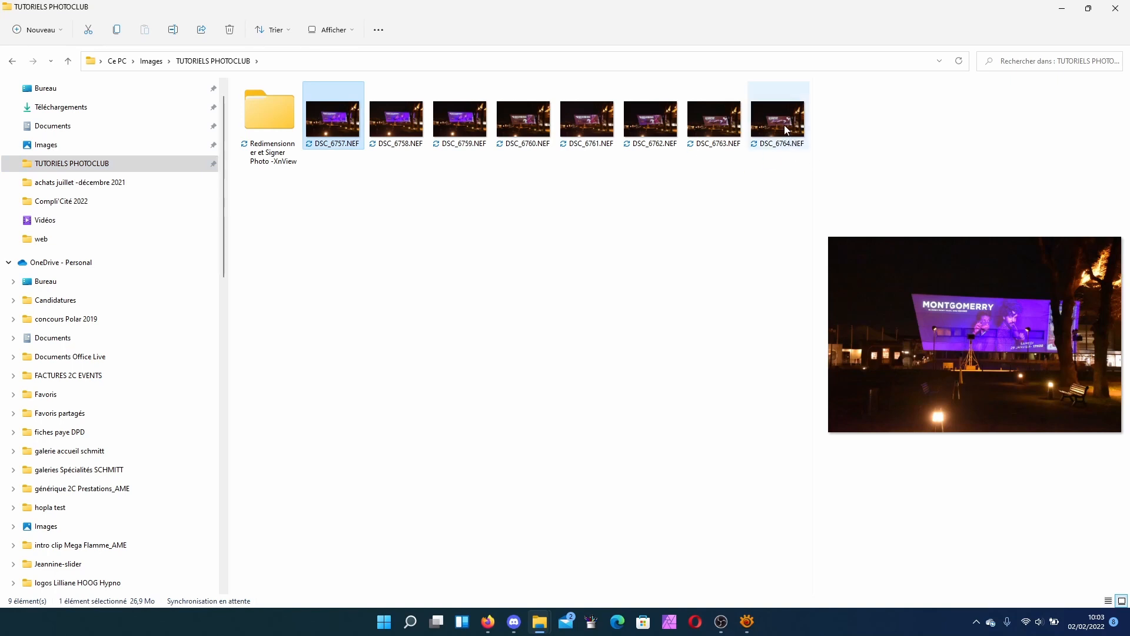
mouse_move(786, 130)
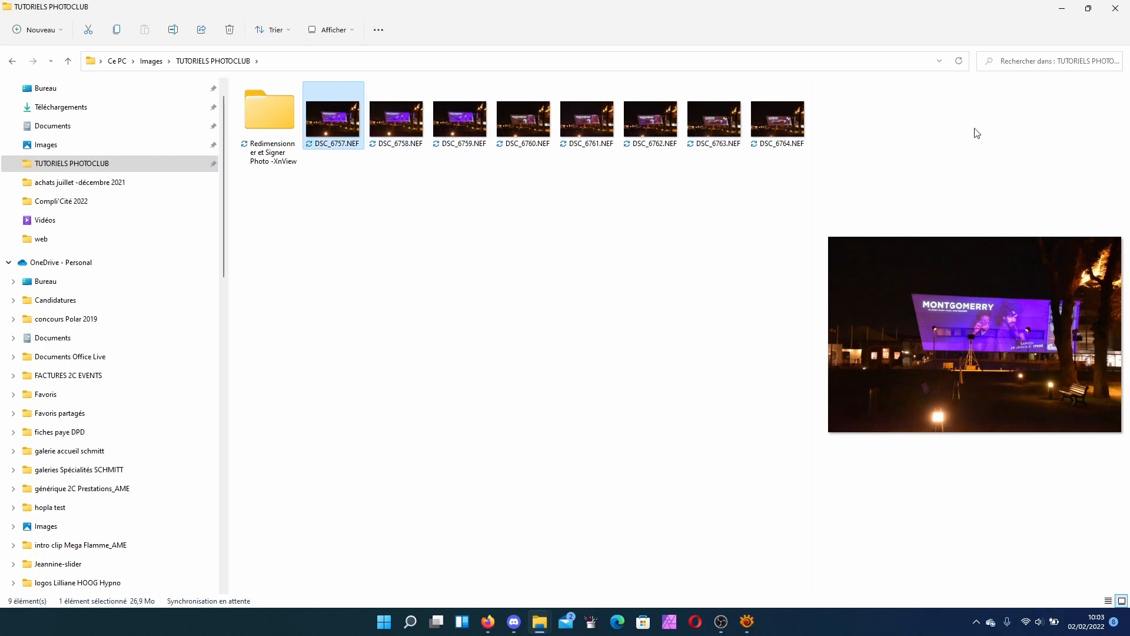
click(781, 130)
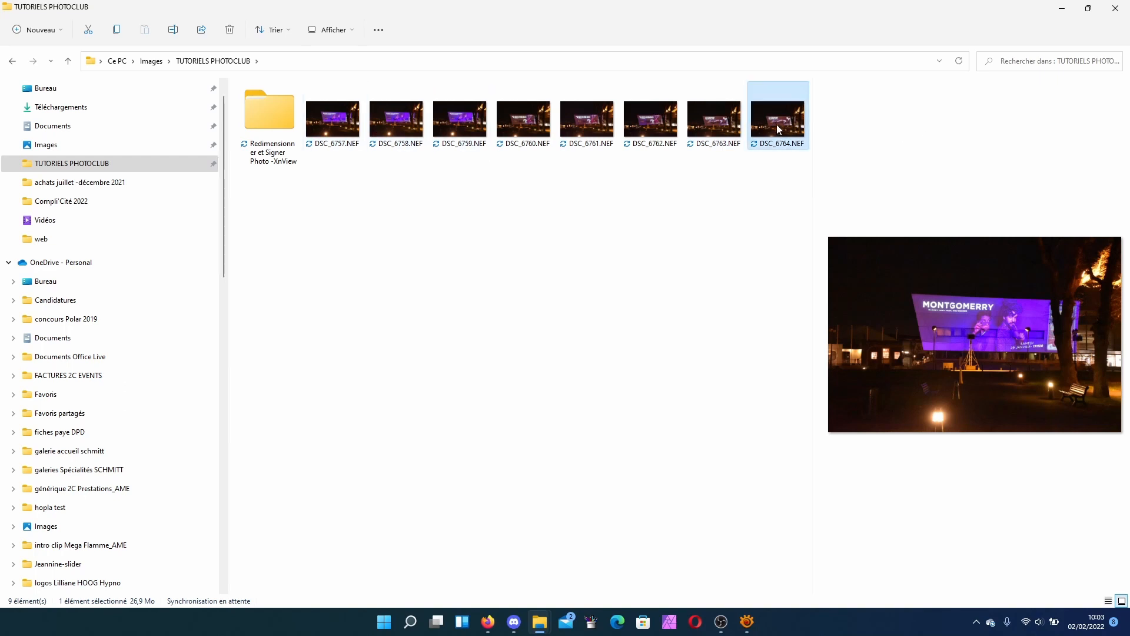
shift+click(335, 119)
drag(335, 120, 268, 102)
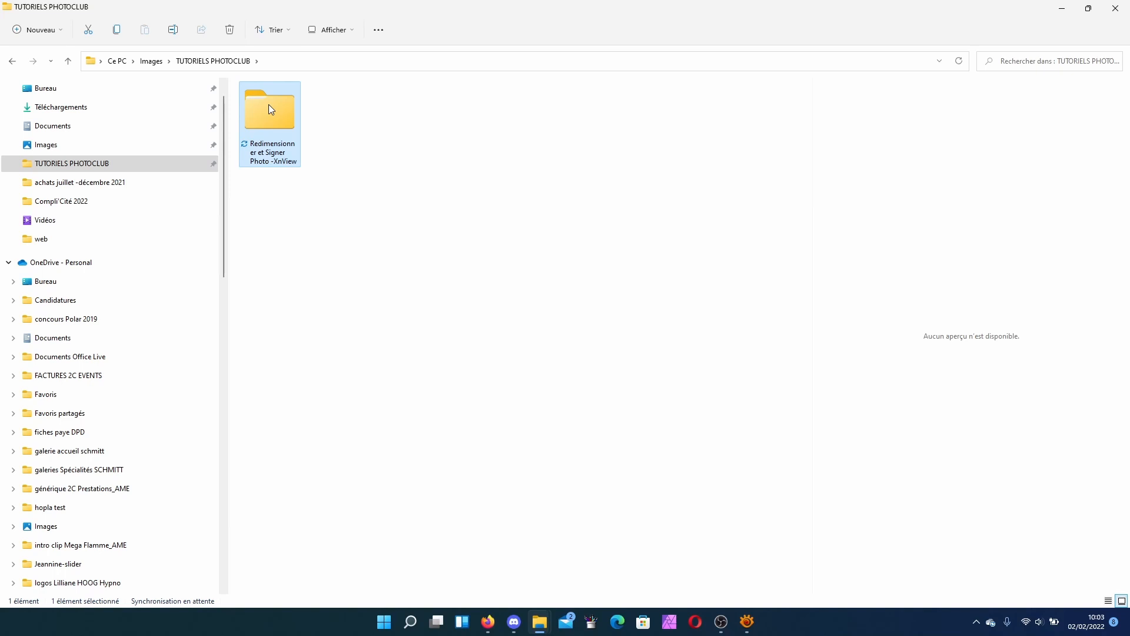
Switch back to XnView MP and open batch processing for the photos DSC_6734.NEF through DSC_6764.NEF
click(956, 63)
click(747, 624)
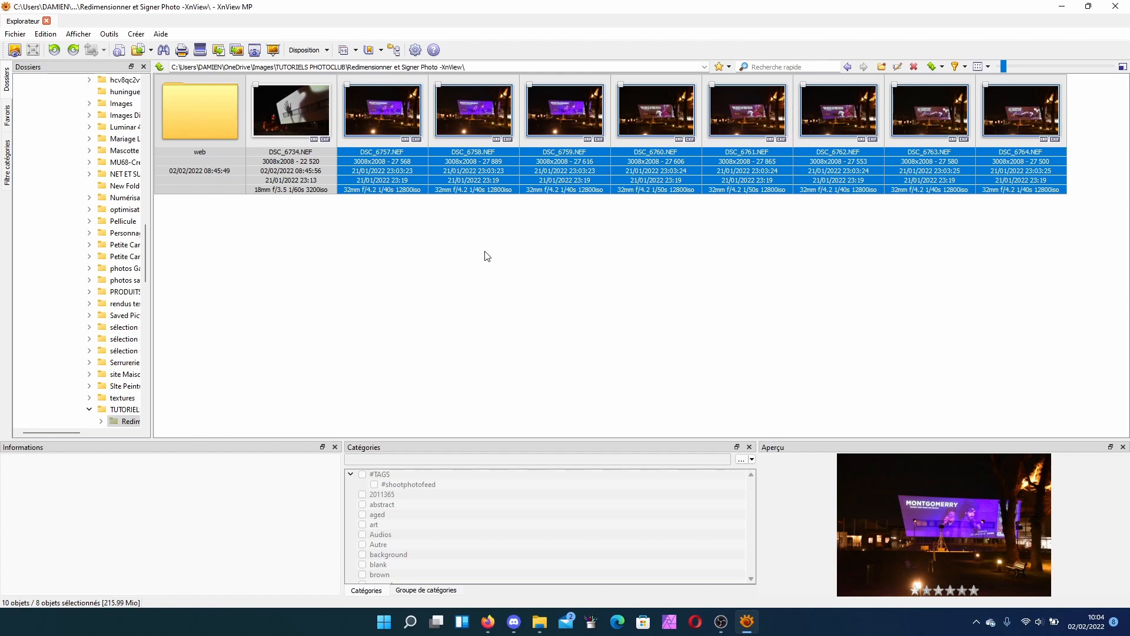
click(295, 154)
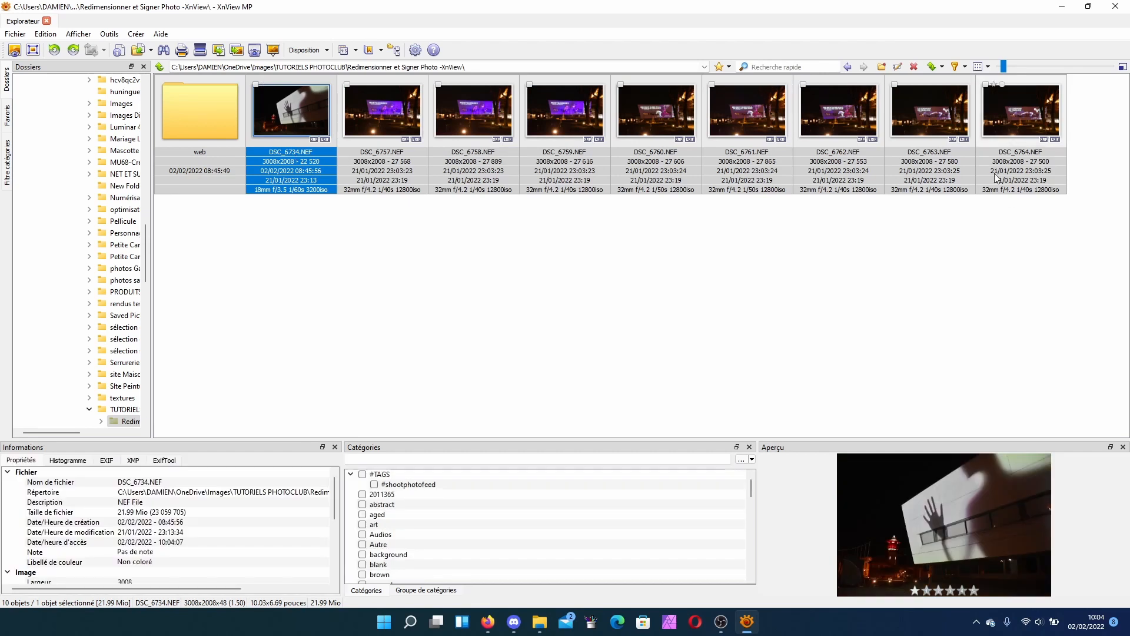
shift+click(1037, 182)
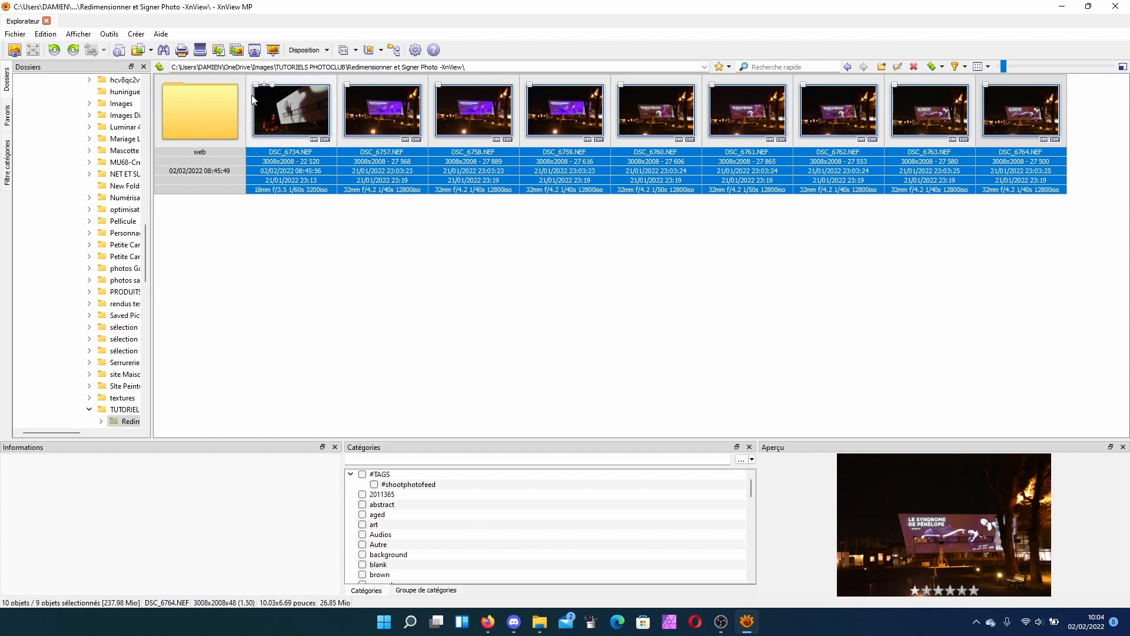
click(110, 34)
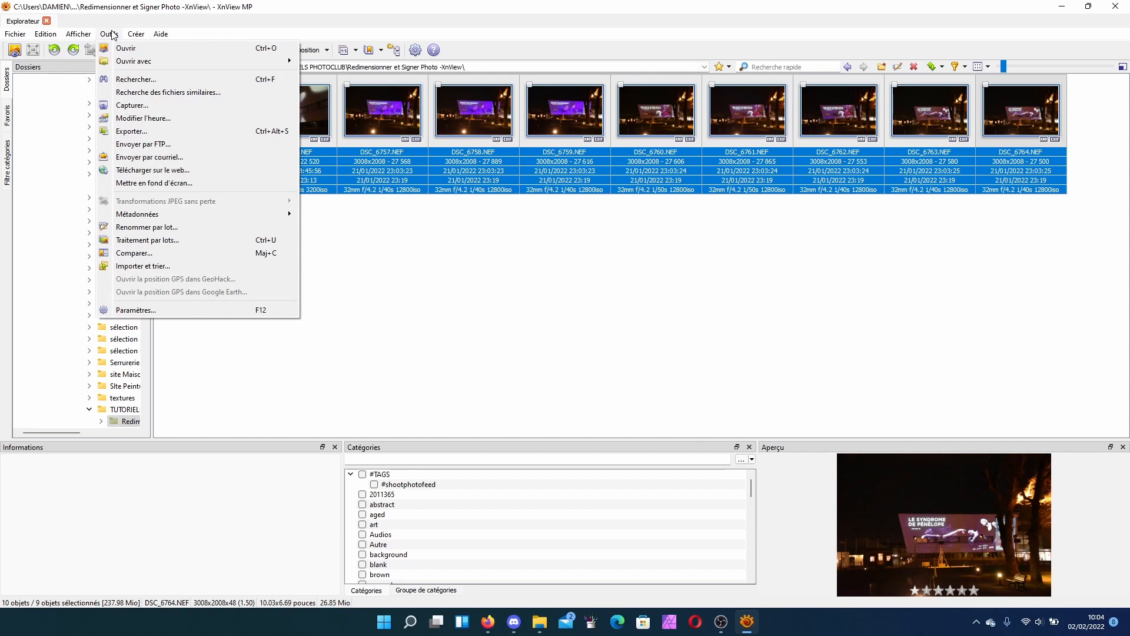
click(149, 243)
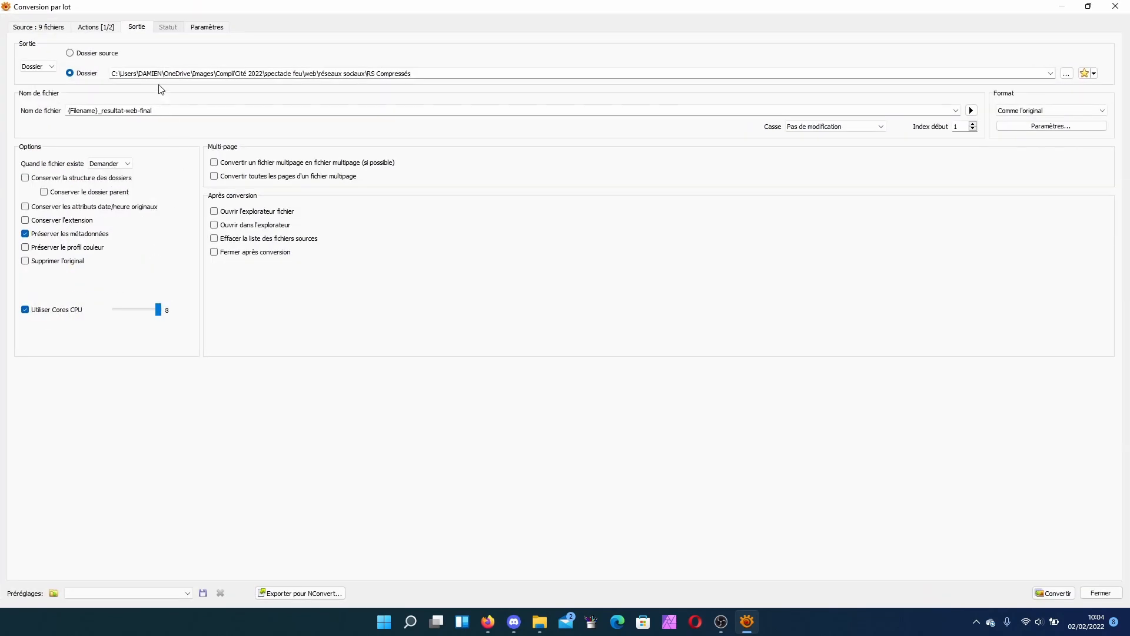
Review the batch's source files, its watermark and resize actions, and the categories of actions that can be added
click(52, 29)
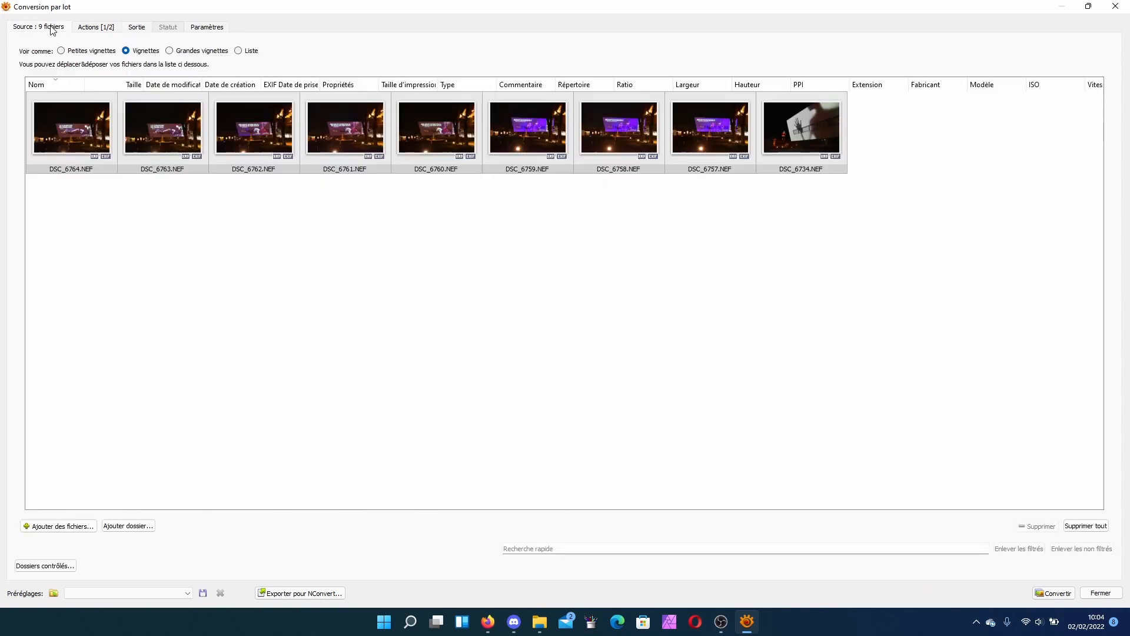
click(94, 28)
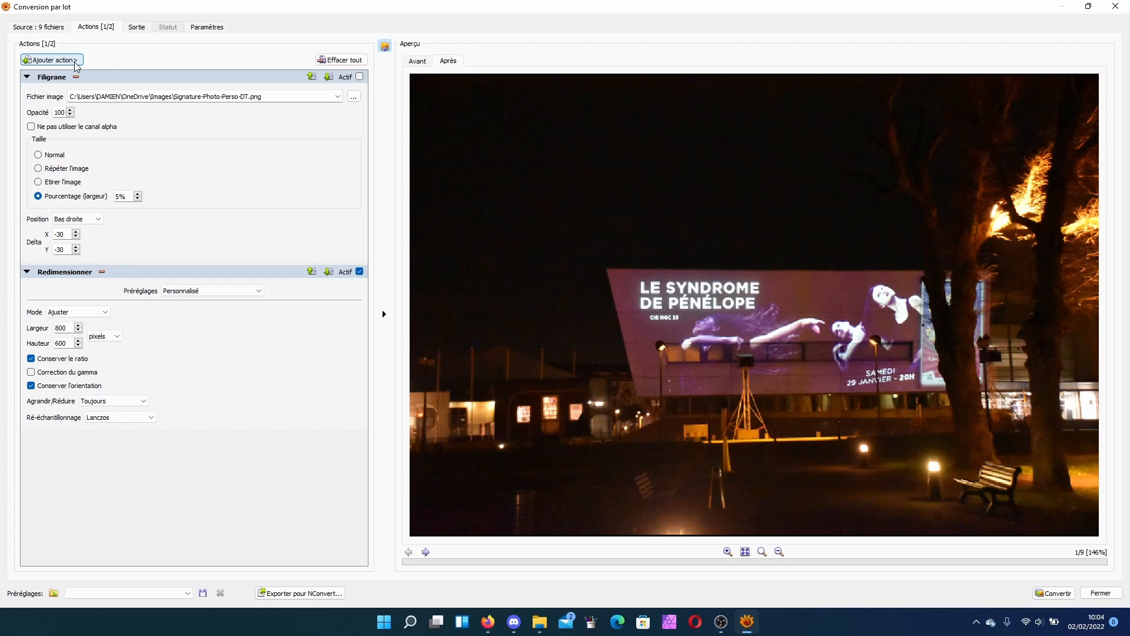
click(80, 62)
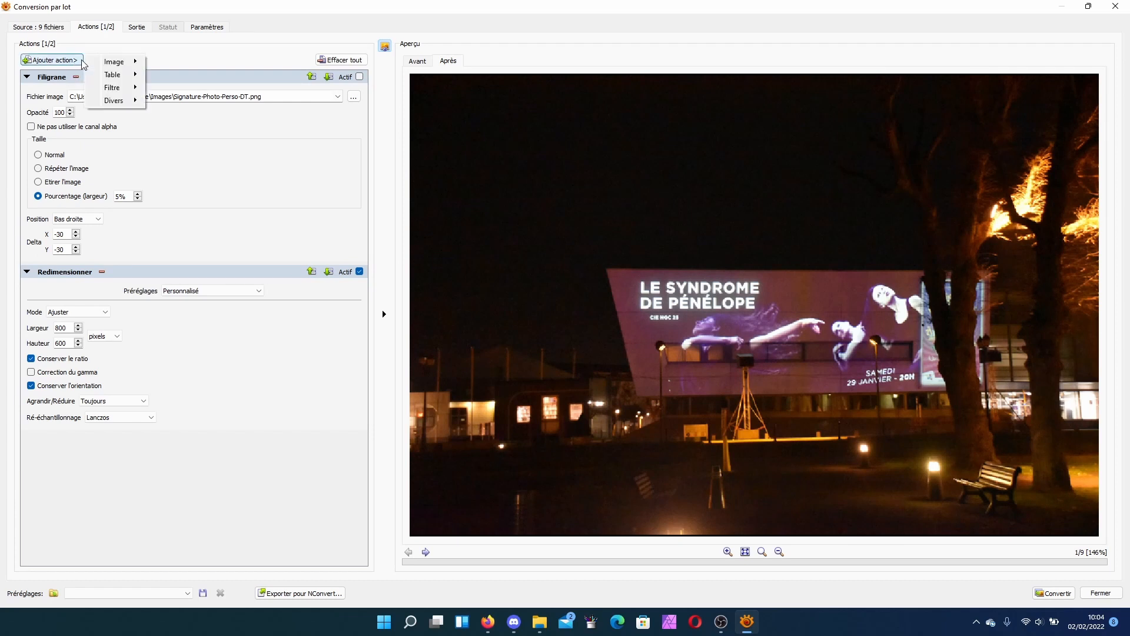
mouse_move(118, 62)
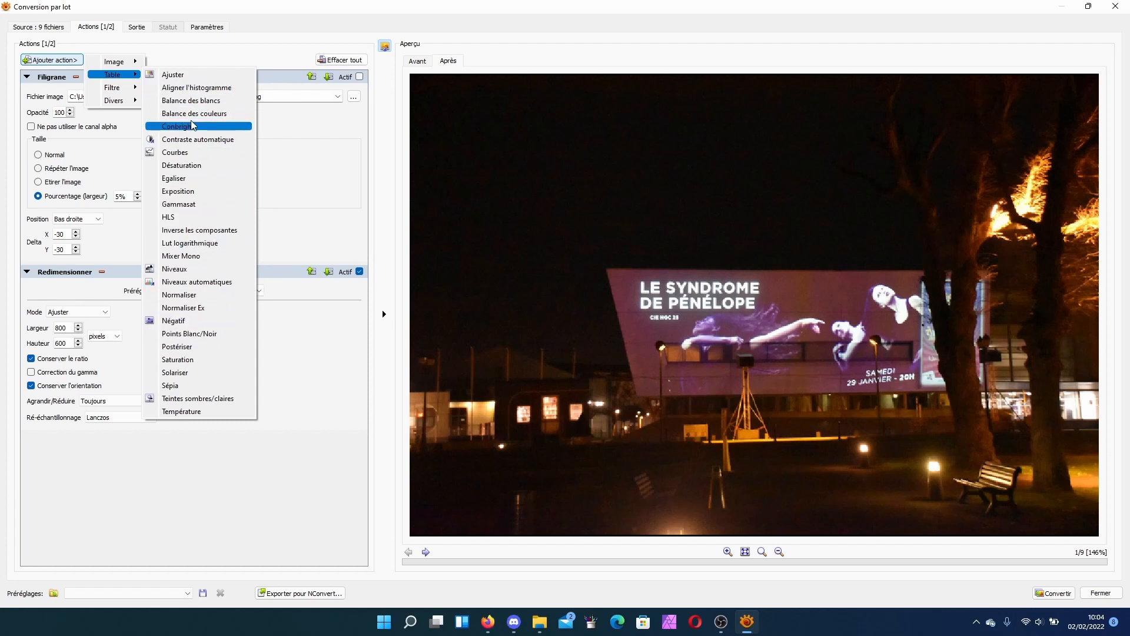
mouse_move(135, 96)
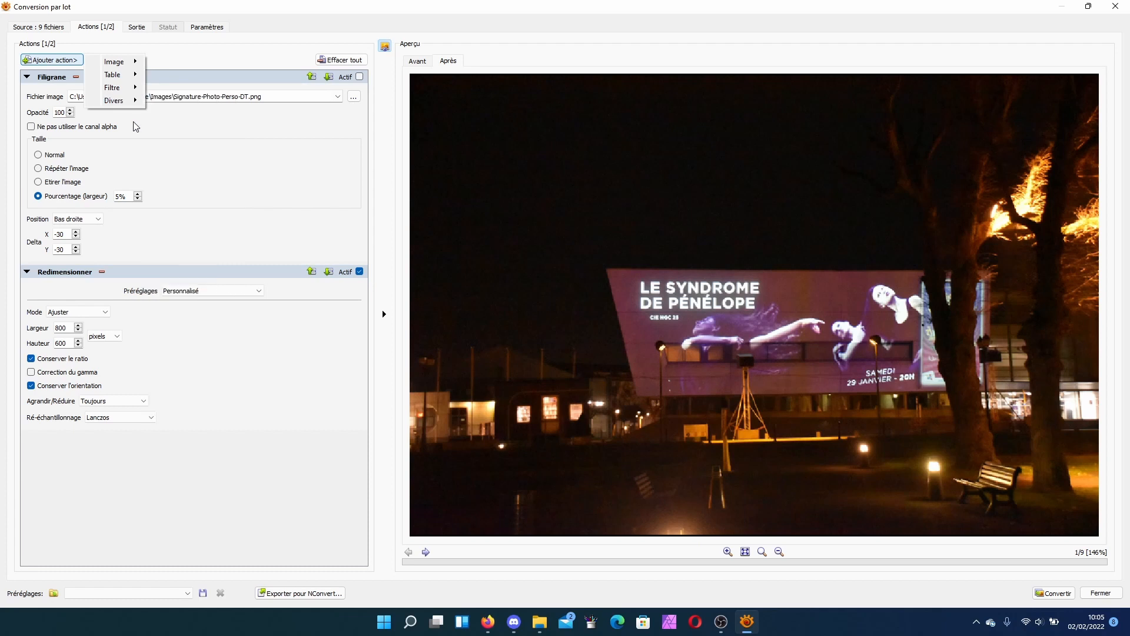
click(211, 468)
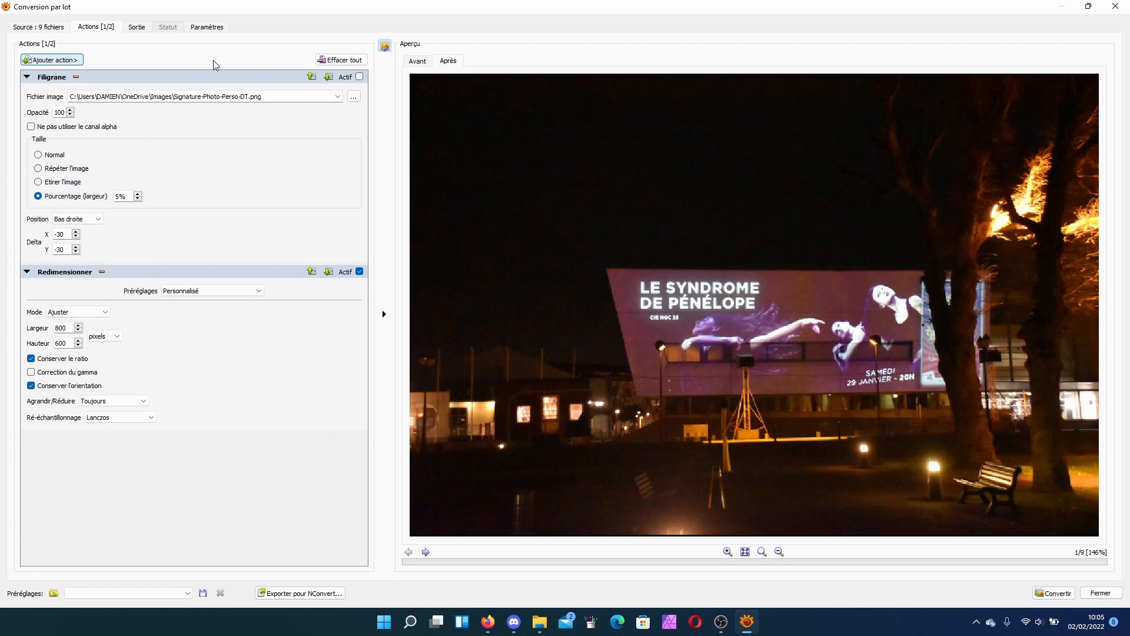
Set the batch output folder to the web subfolder of TUTORIELS PHOTOCLUB\Redimensionner et Signer Photo -XnView
click(136, 30)
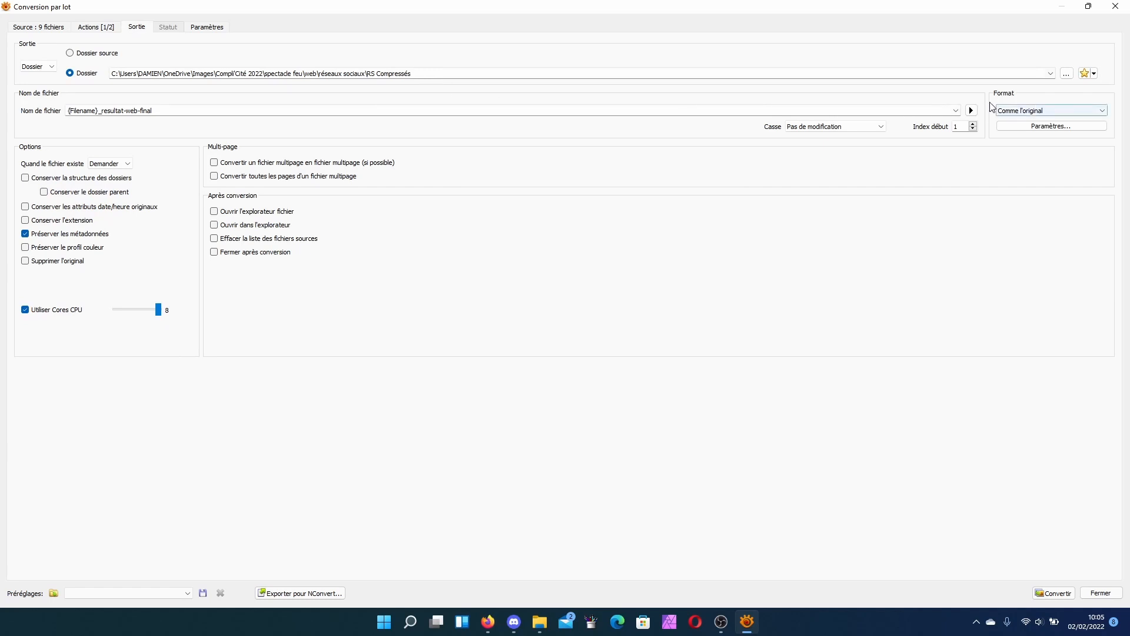
click(1066, 73)
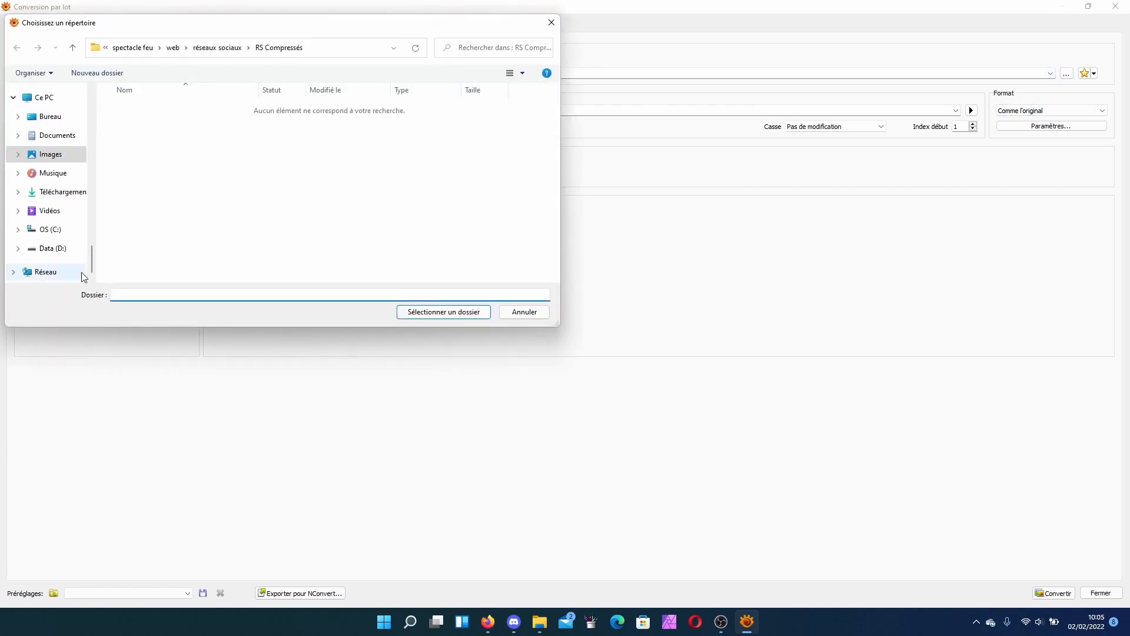
drag(91, 269, 89, 105)
click(64, 199)
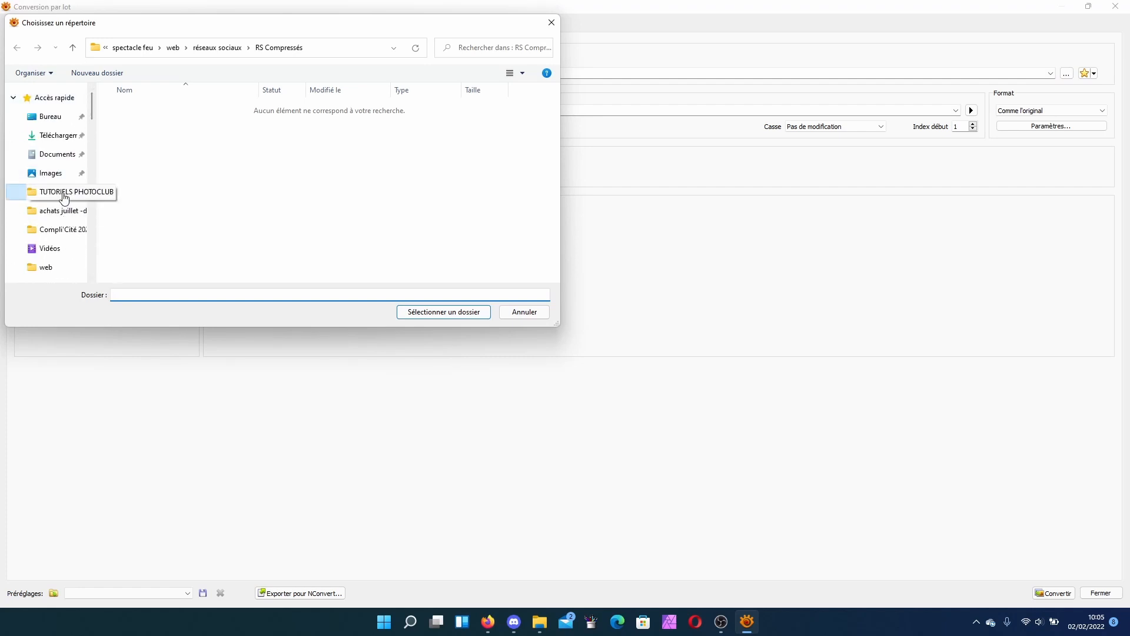
double_click(185, 108)
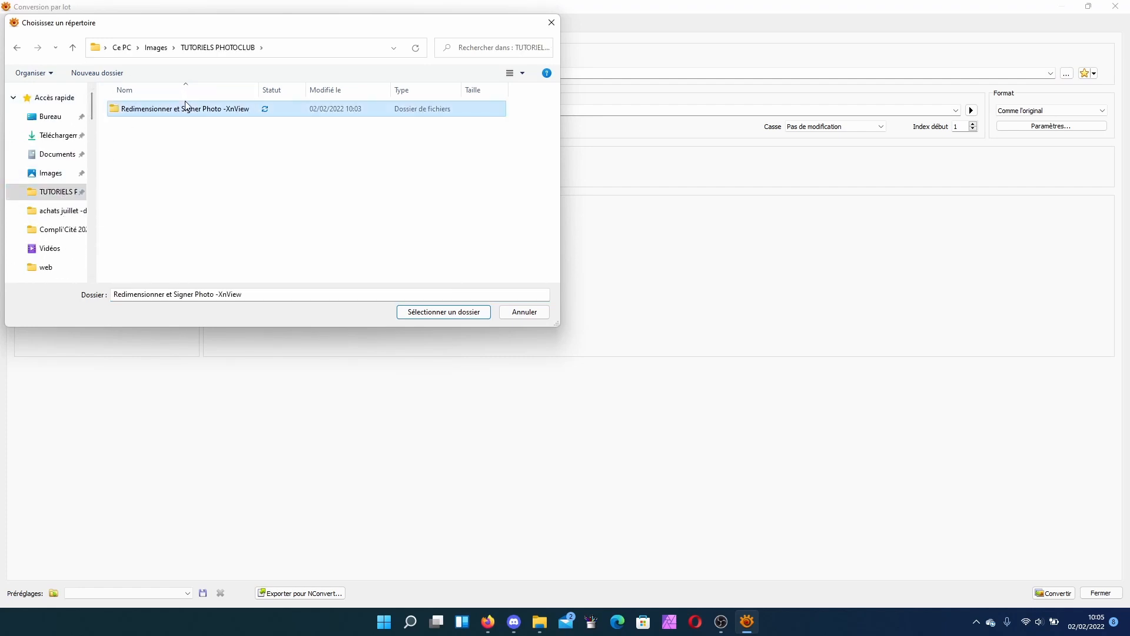
click(163, 108)
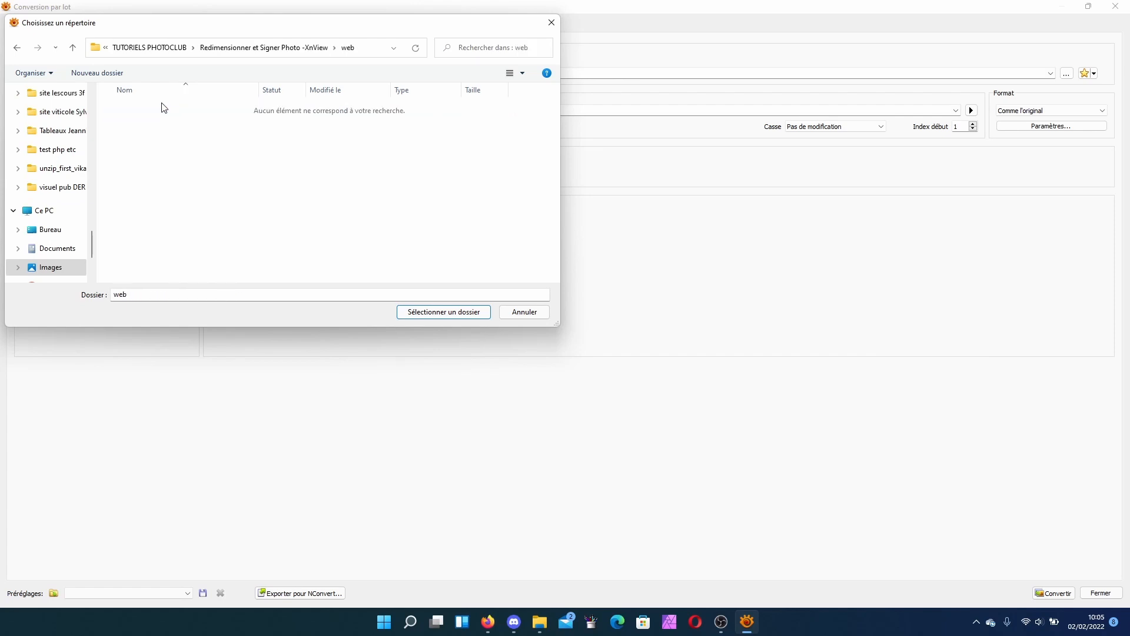
click(298, 47)
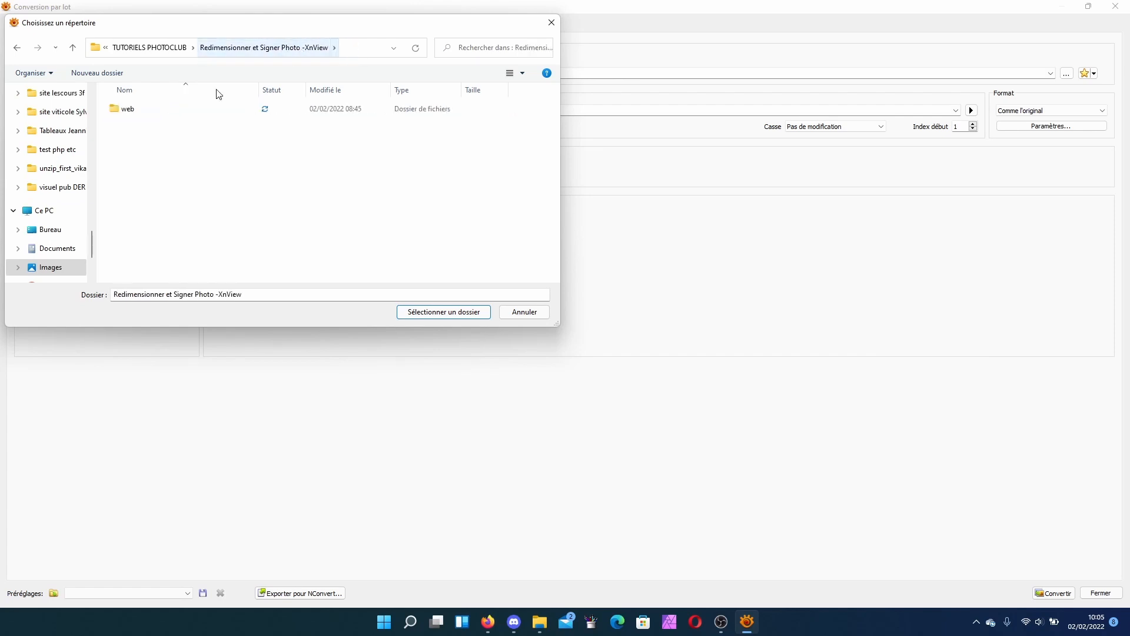
click(161, 112)
click(470, 313)
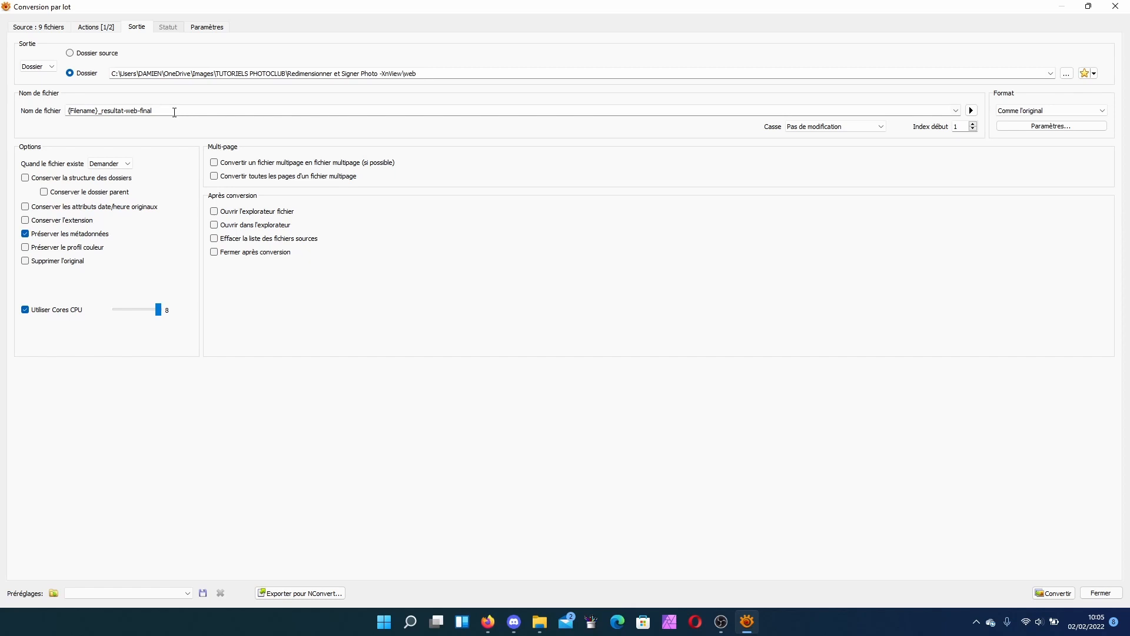
Run the batch conversion of the nine NEF photos into the web folder with the current actions
click(1062, 595)
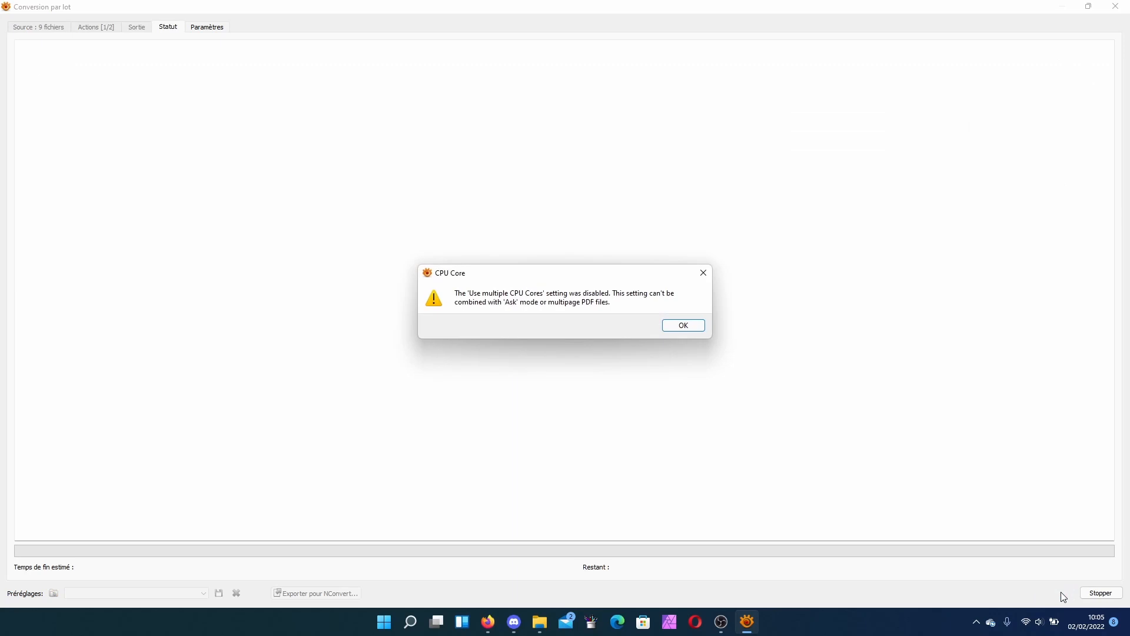
click(692, 328)
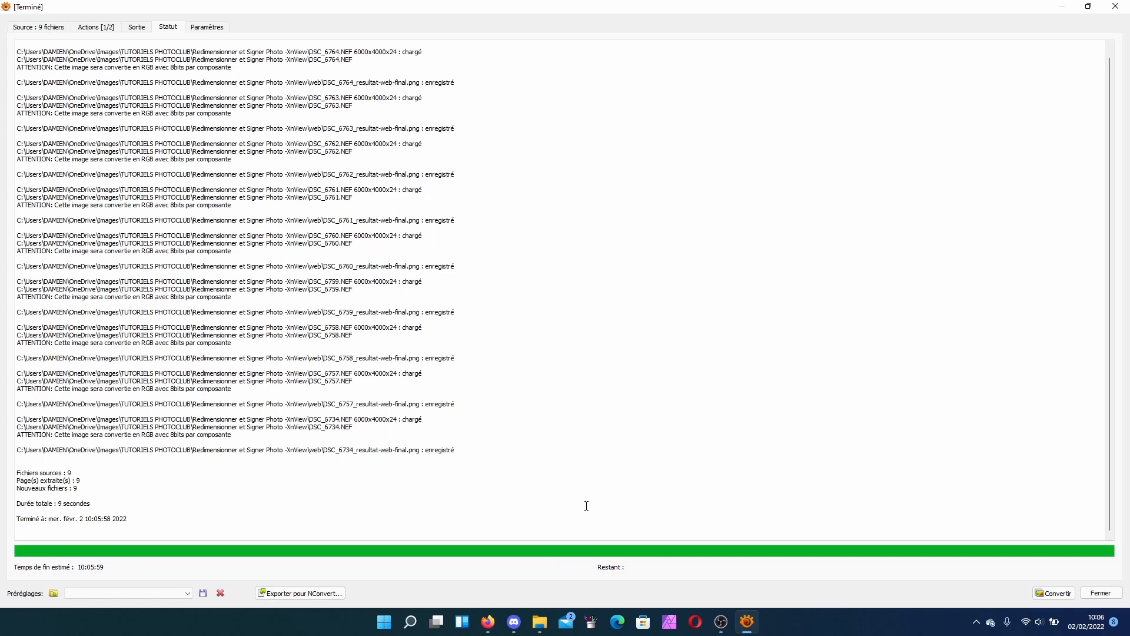
Switch to File Explorer, open the Redimensionner et Signer Photo -XnView folder and inspect the details of the original DSC_6734.NEF
click(540, 622)
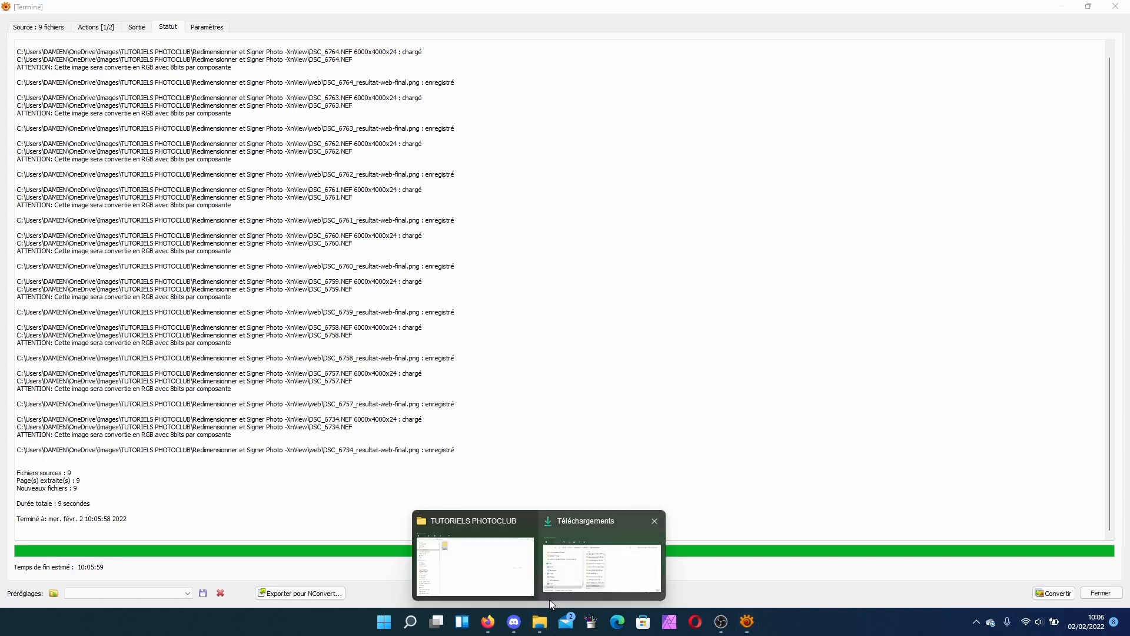
click(487, 581)
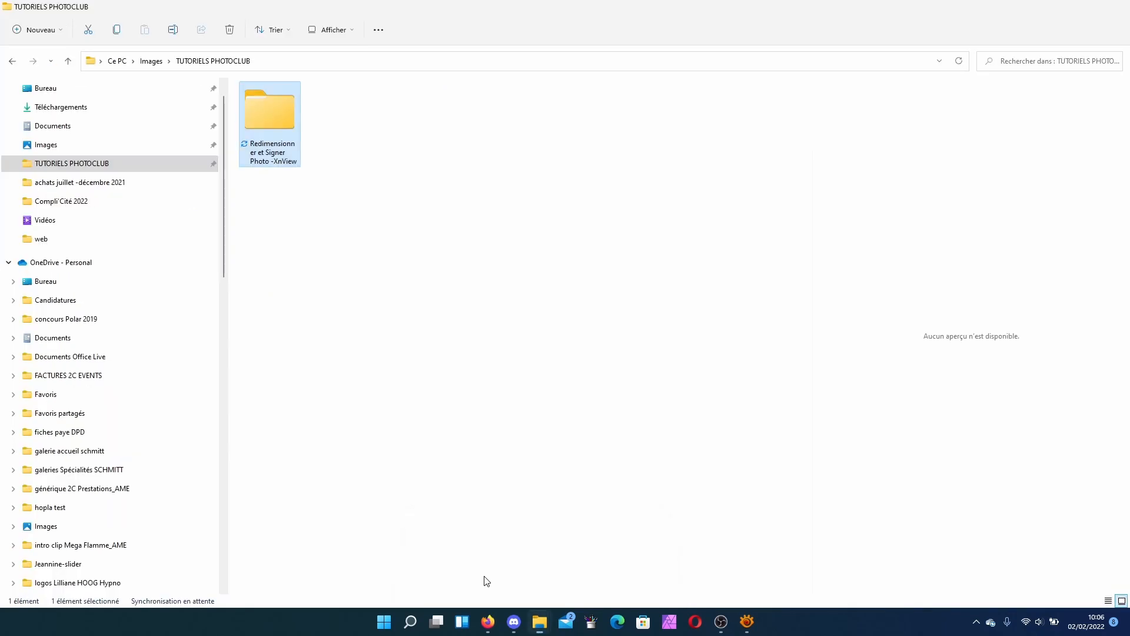
double_click(289, 151)
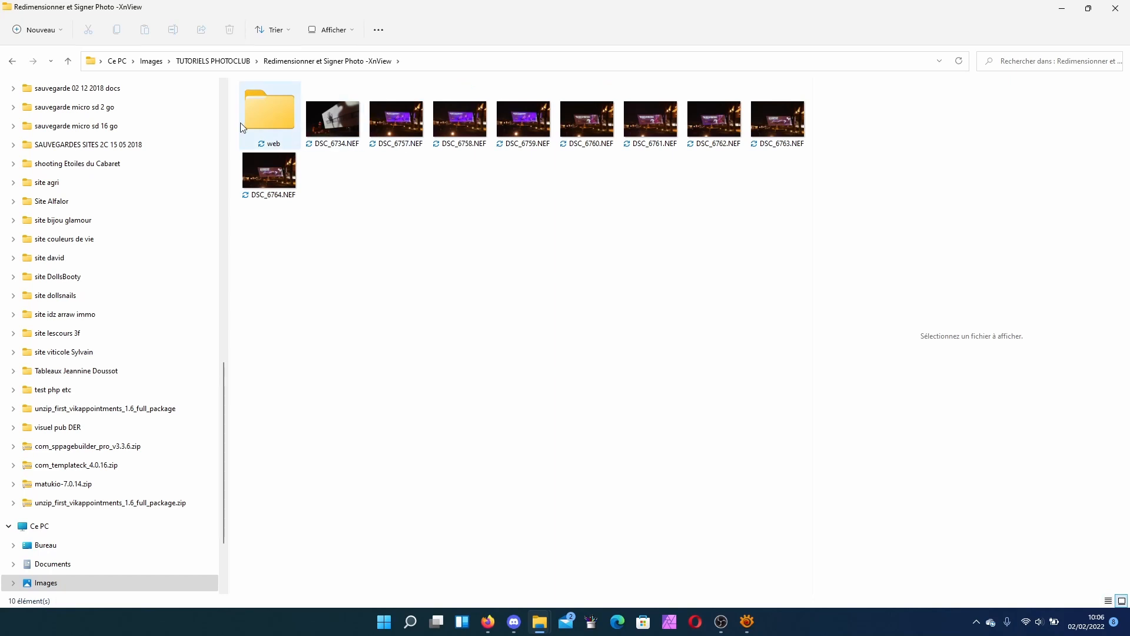
click(328, 120)
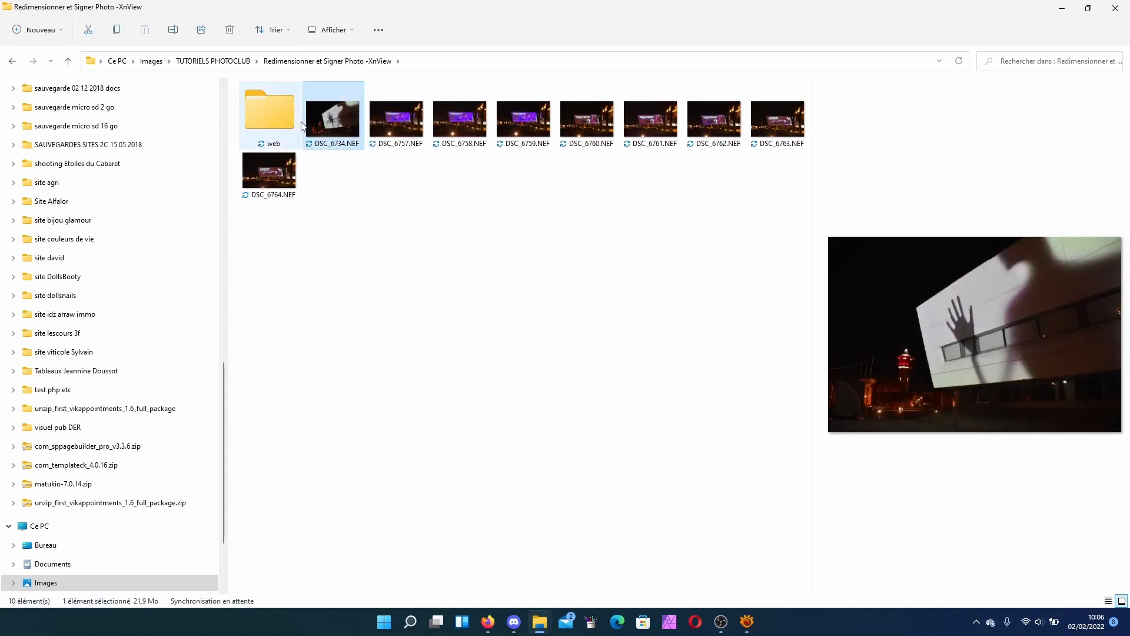
mouse_move(328, 125)
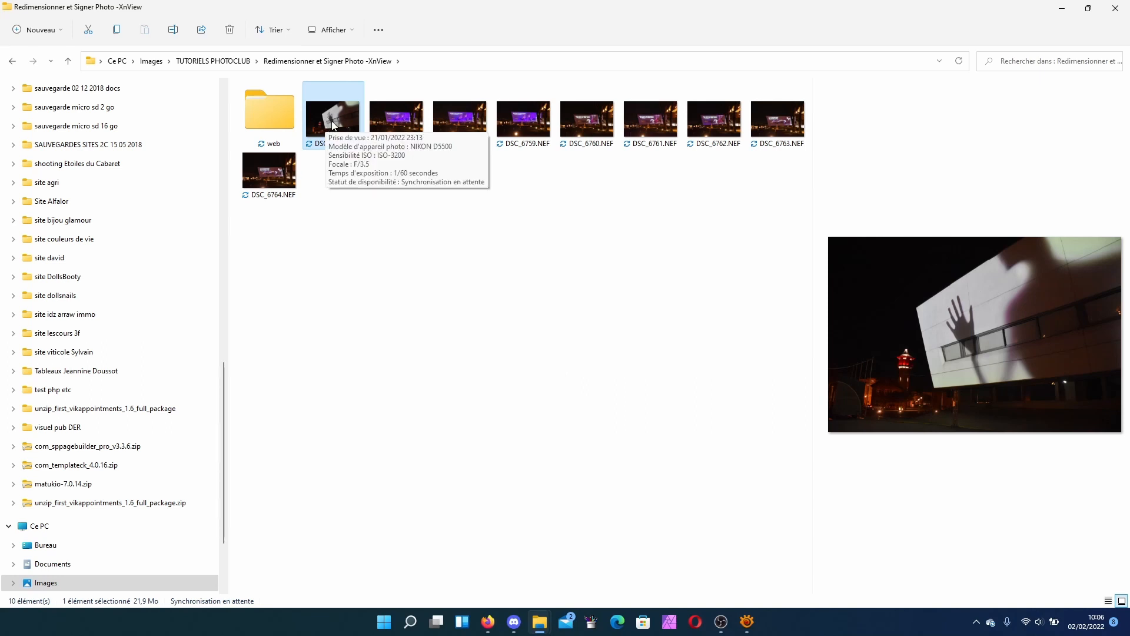
Open the web subfolder and inspect the converted DSC_6734 and DSC_6757 PNG files in an enlarged preview
click(274, 113)
double_click(272, 114)
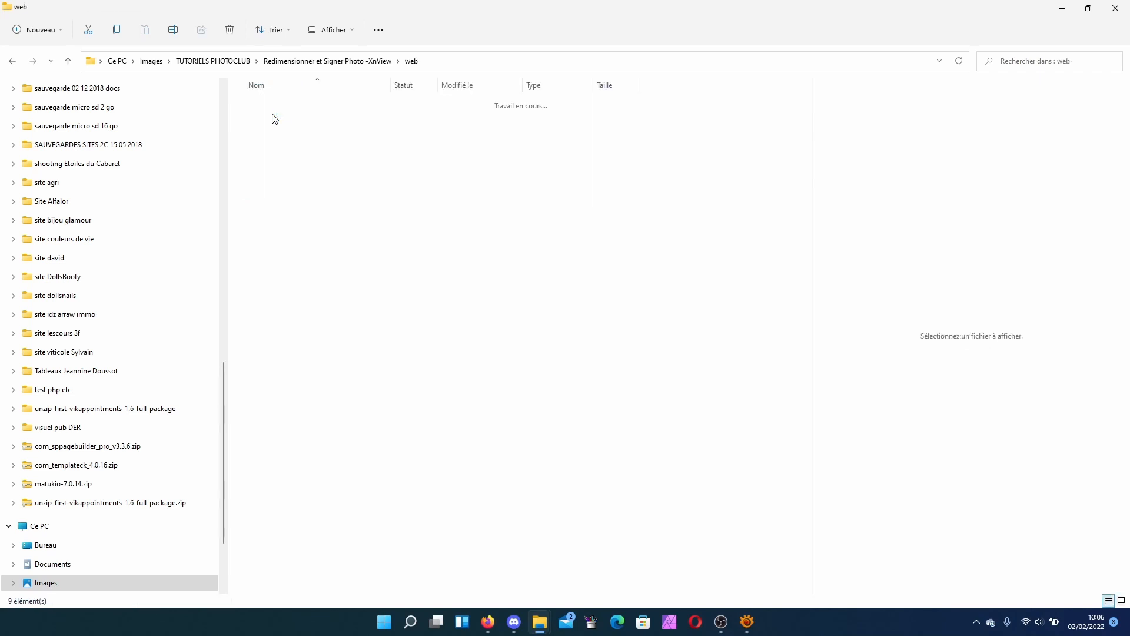
click(272, 115)
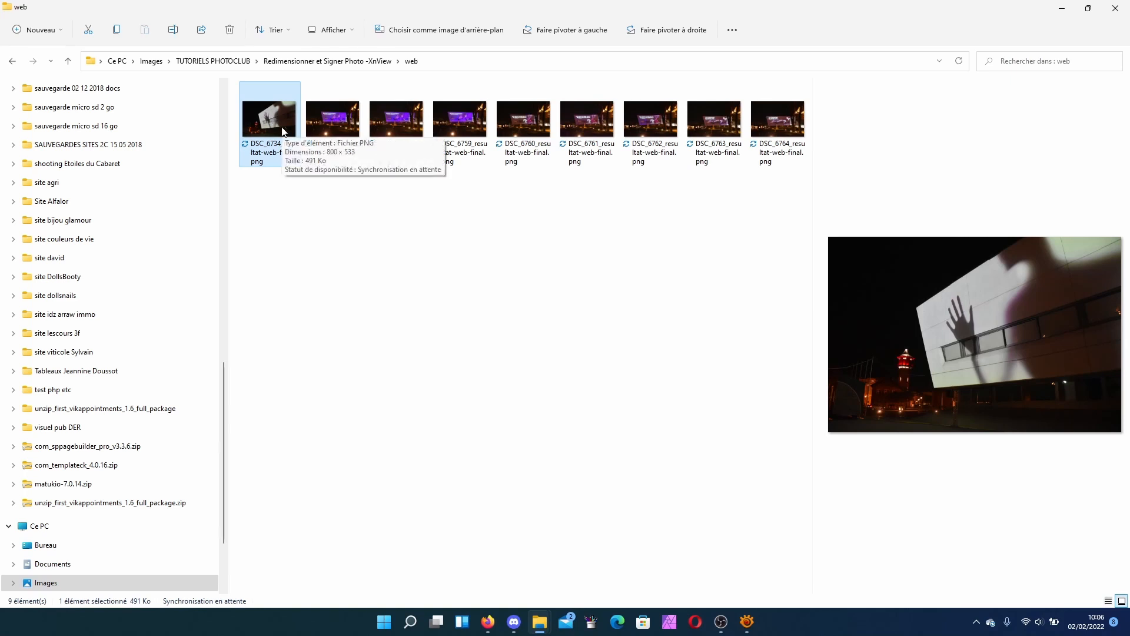
click(332, 121)
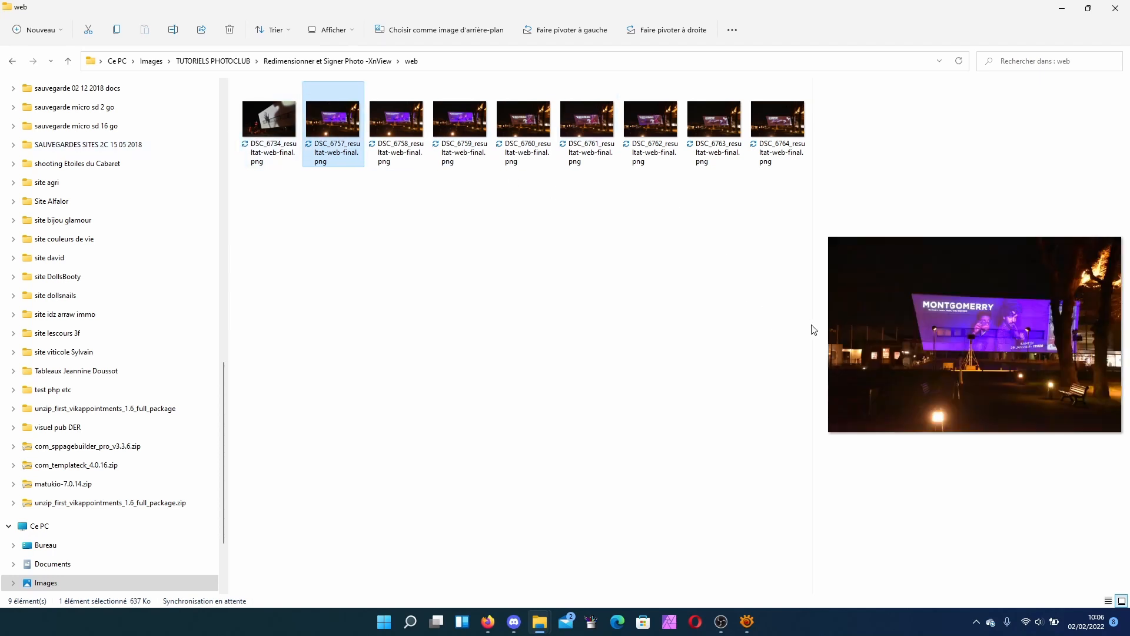
drag(812, 327, 622, 317)
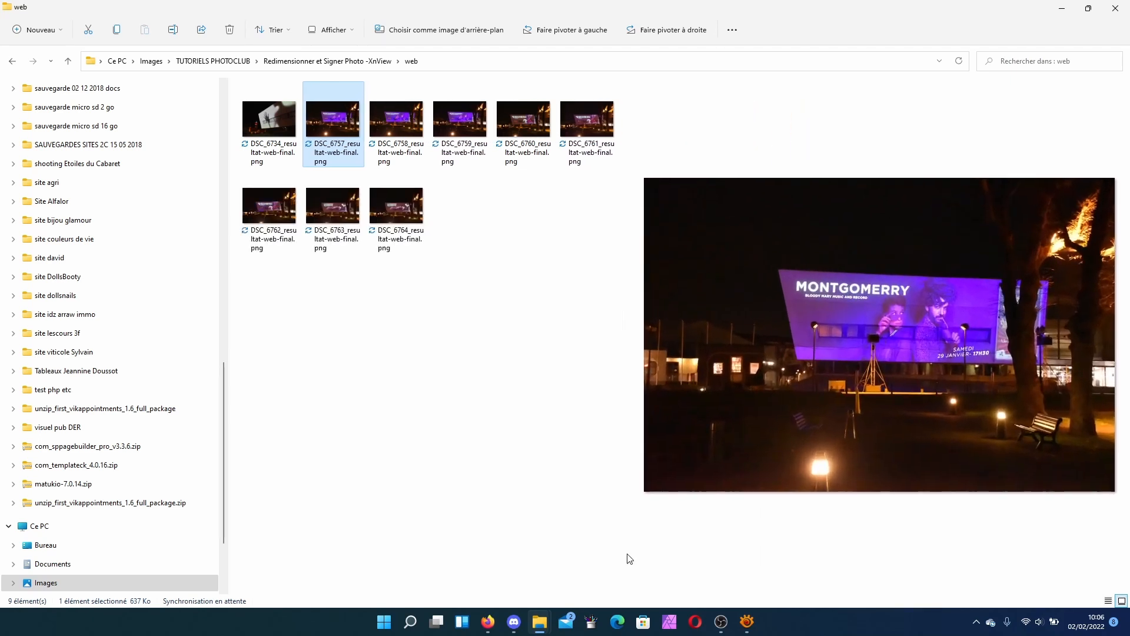
Switch back to XnView MP, close the finished batch and reopen batch processing for DSC_6734.NEF through DSC_6764.NEF
click(748, 625)
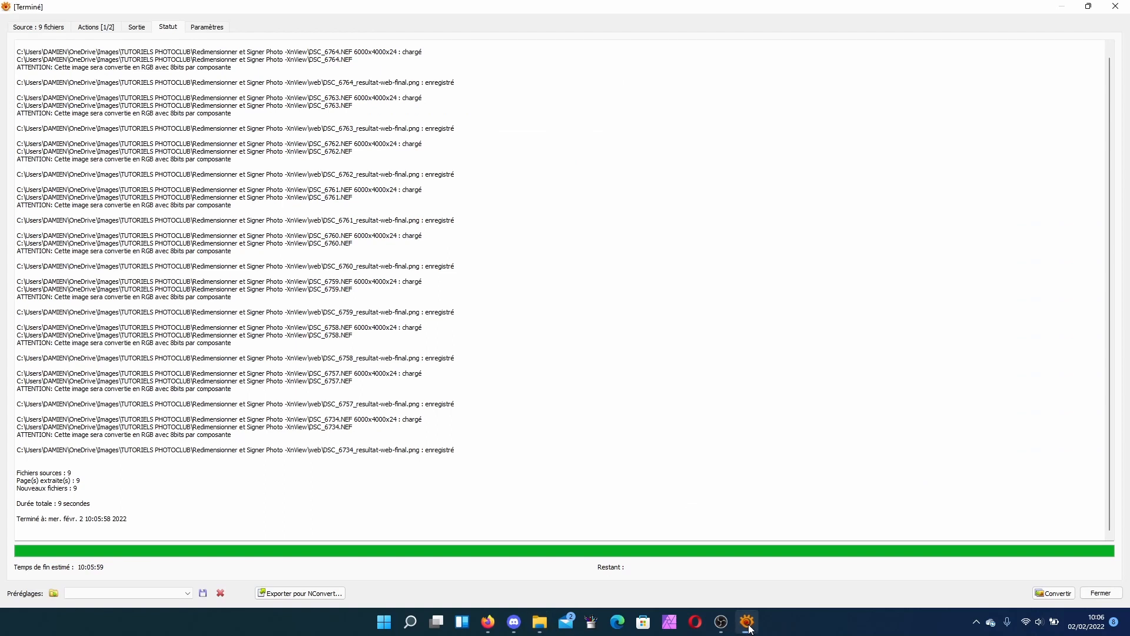
click(1098, 593)
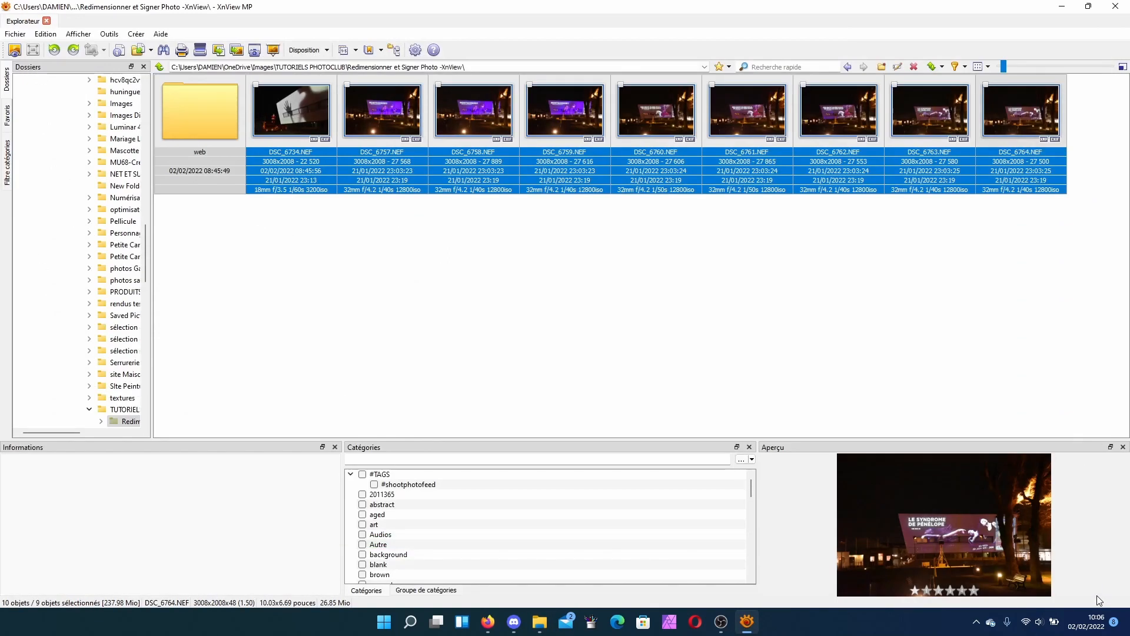
click(302, 120)
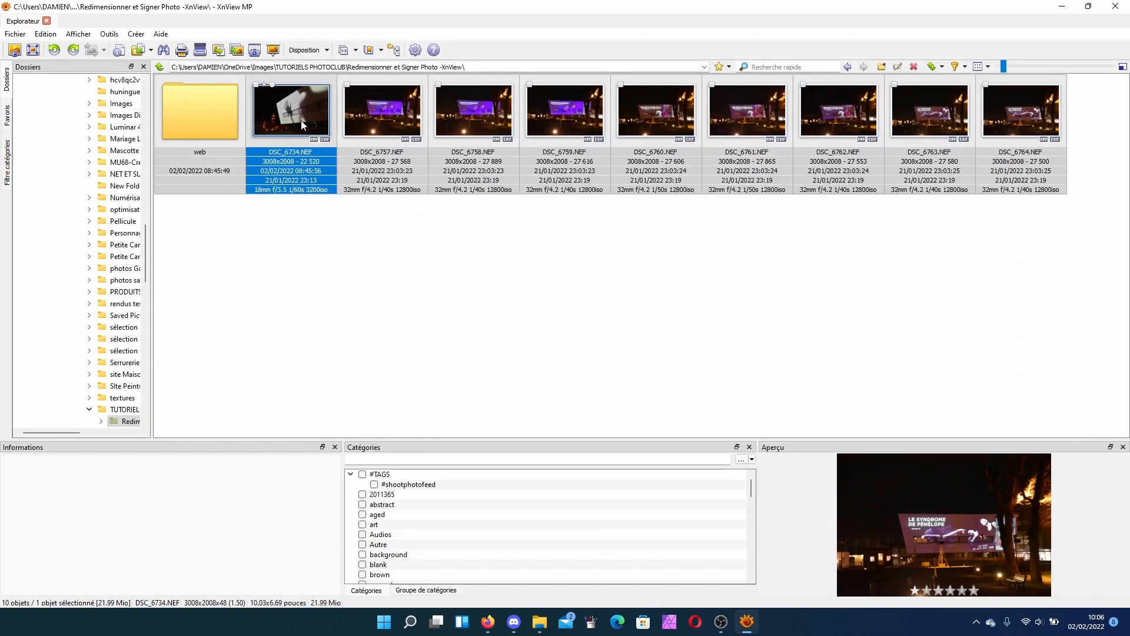
shift+click(1008, 143)
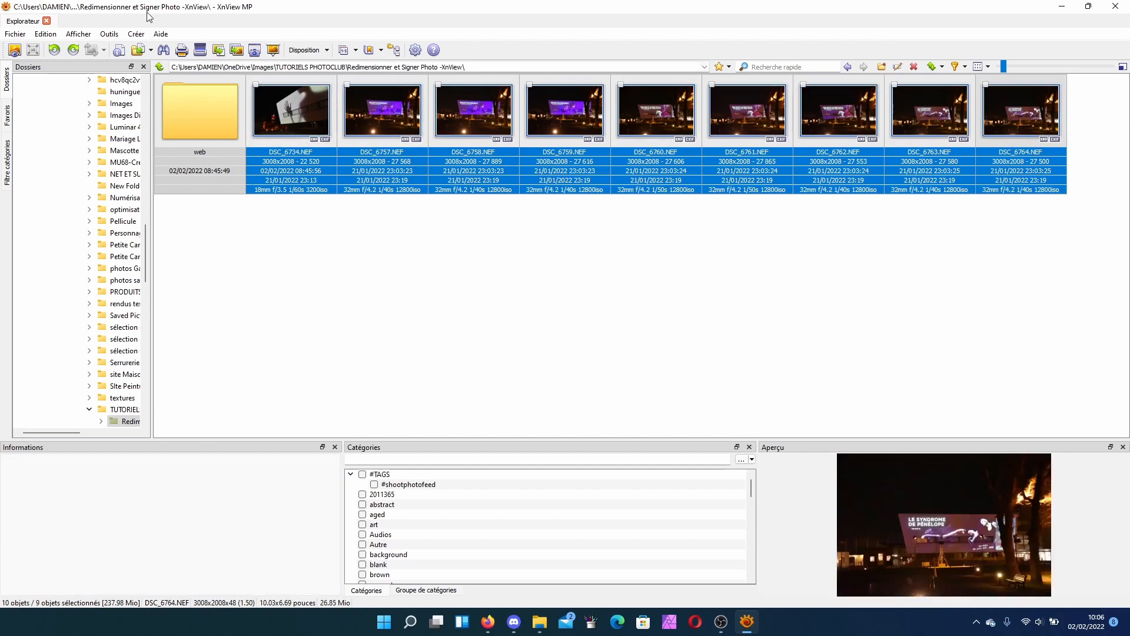
click(110, 35)
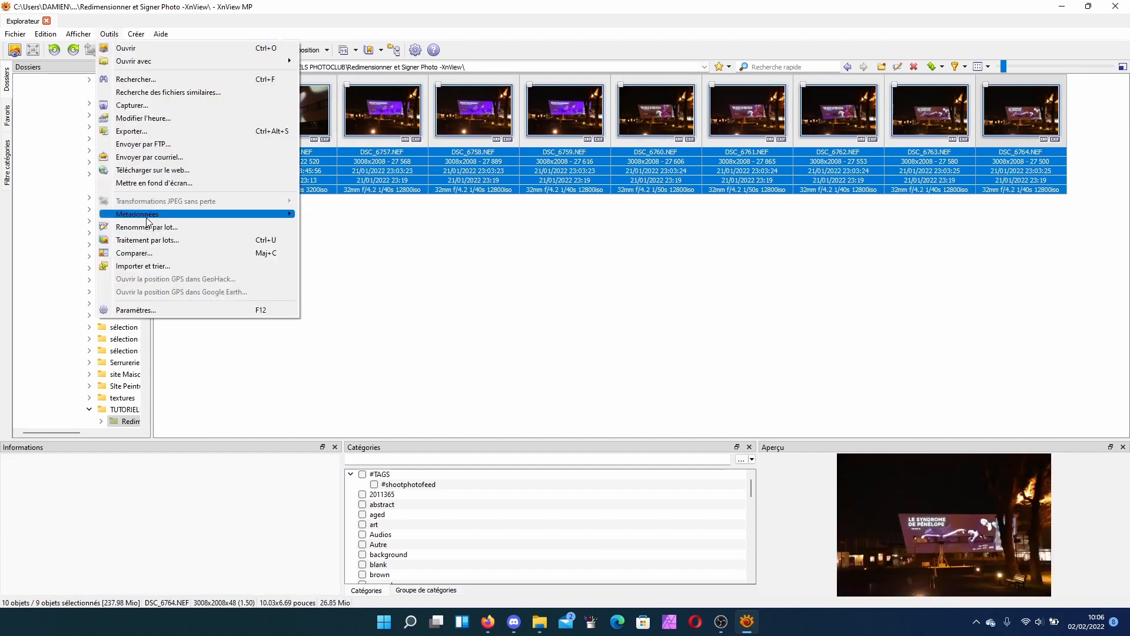
click(159, 241)
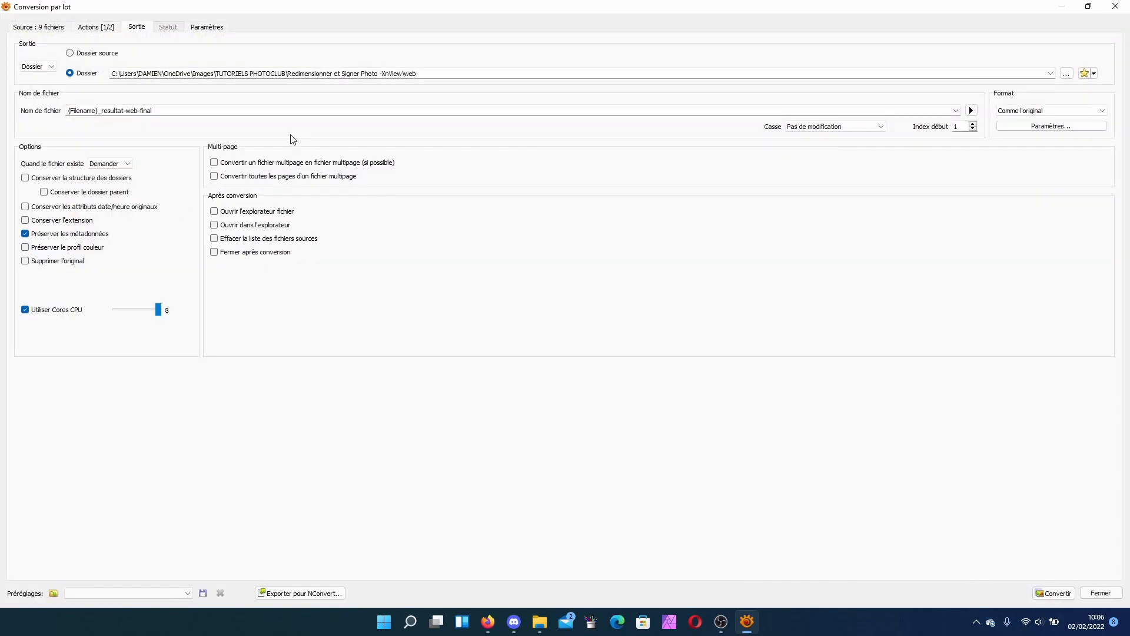
Activate the Filigrane action in addition to Redimensionner and run the batch conversion, overwriting all existing files
click(100, 30)
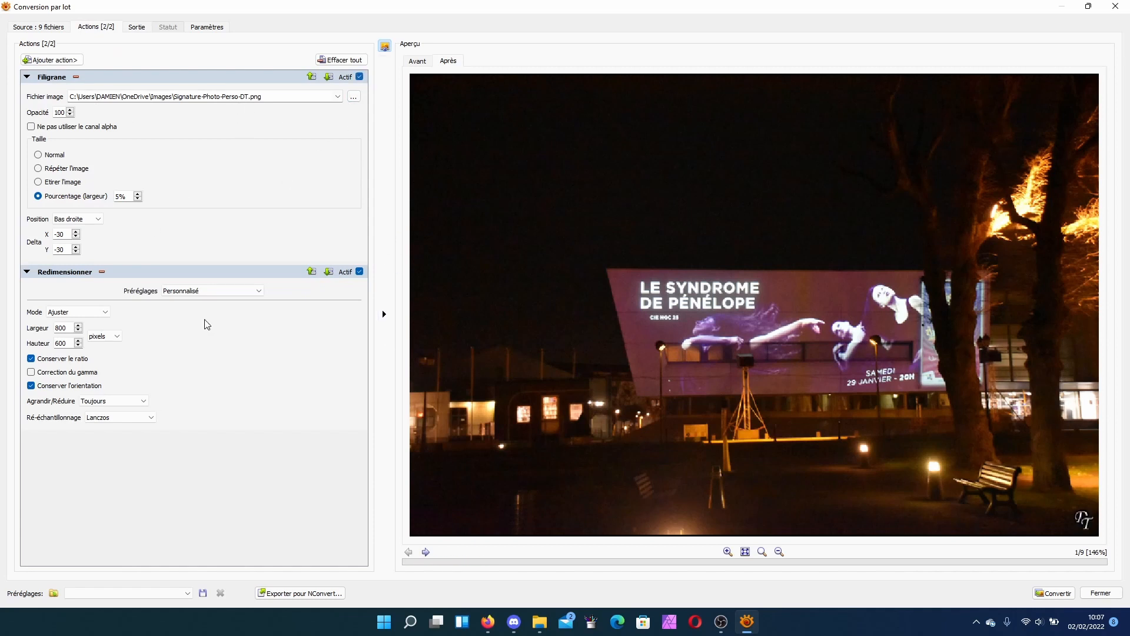
click(1054, 593)
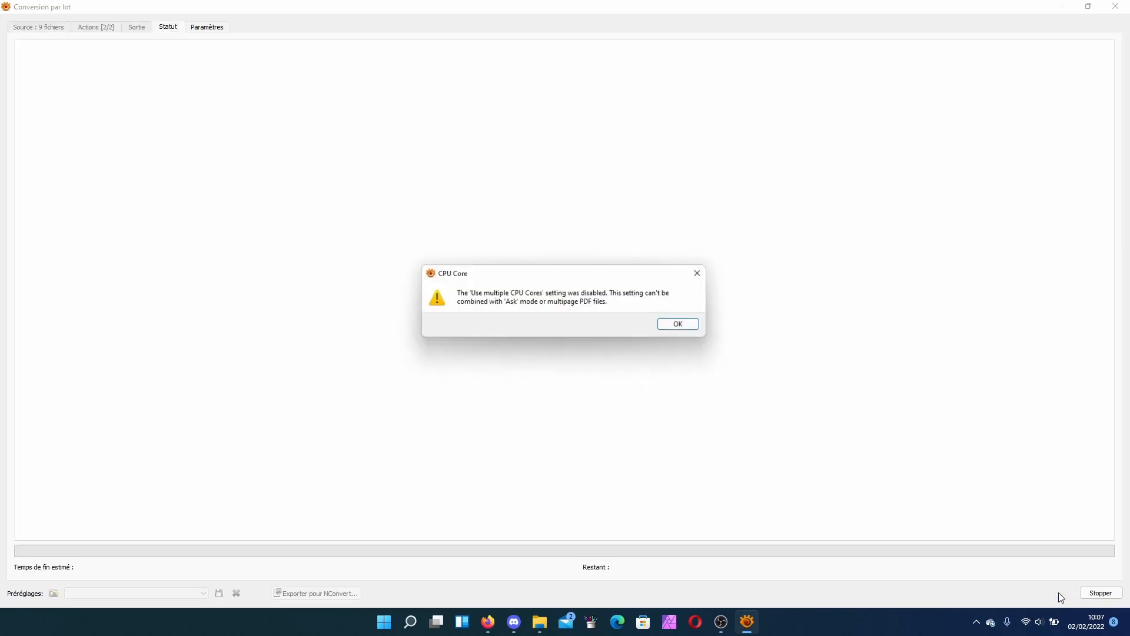
click(690, 327)
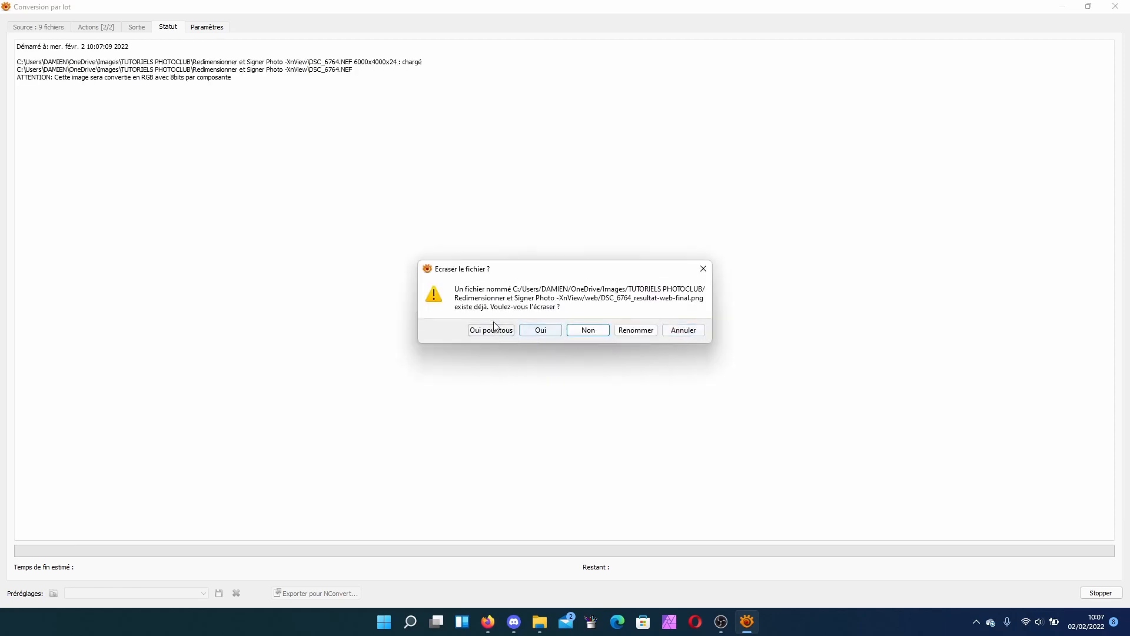
click(490, 330)
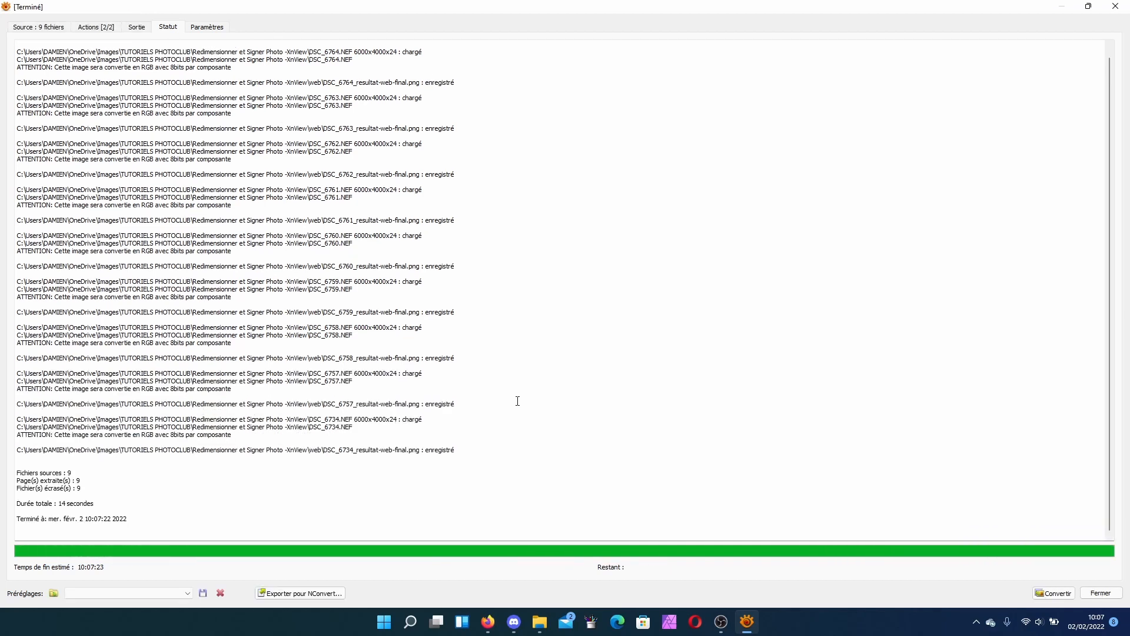
Switch to File Explorer and refresh the web folder to check the watermark on the converted DSC_6757 photo
mouse_move(550, 607)
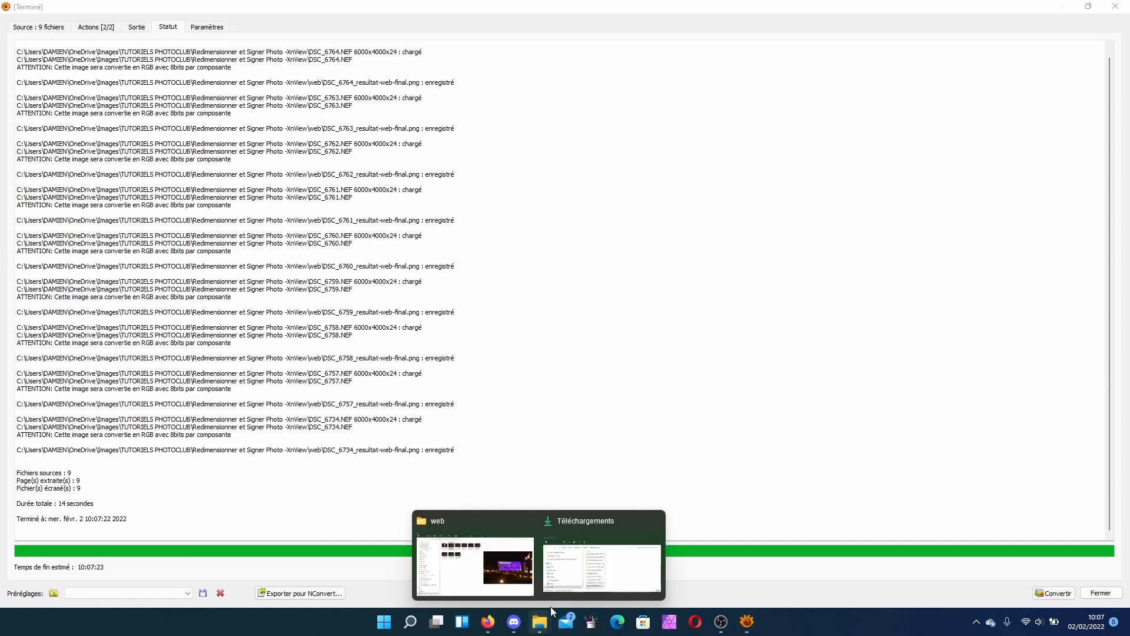
click(512, 568)
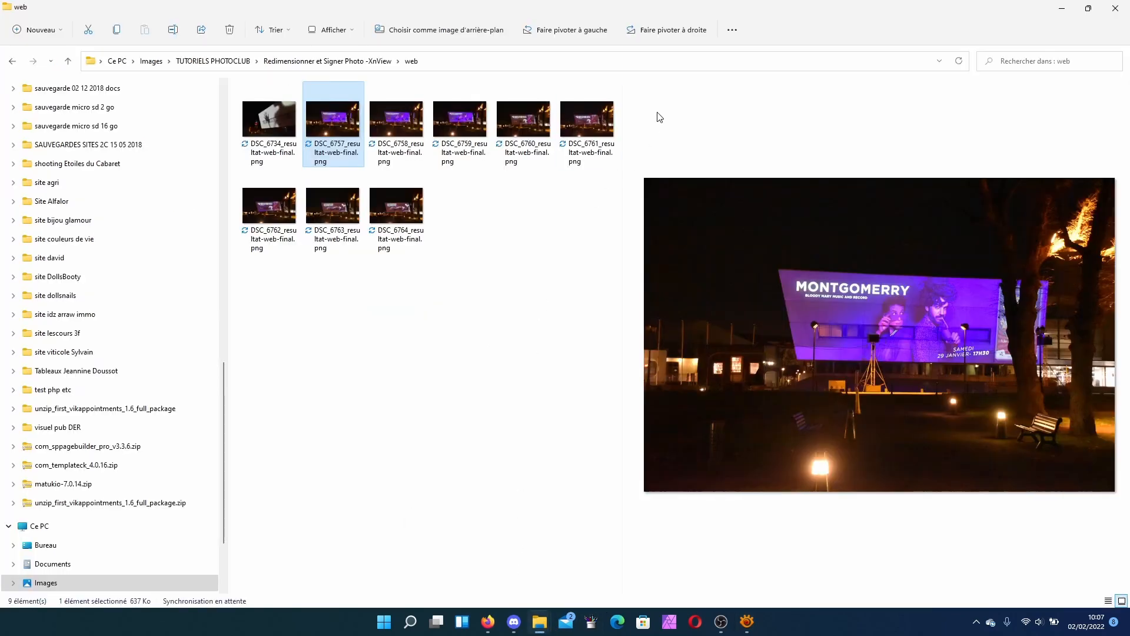
click(959, 61)
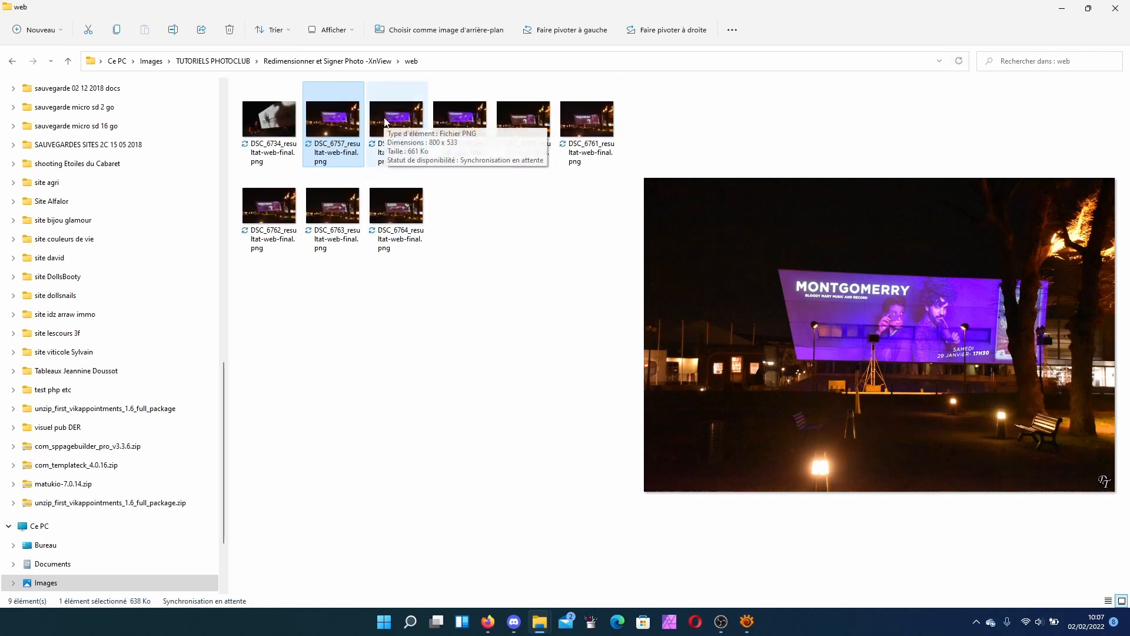
click(976, 624)
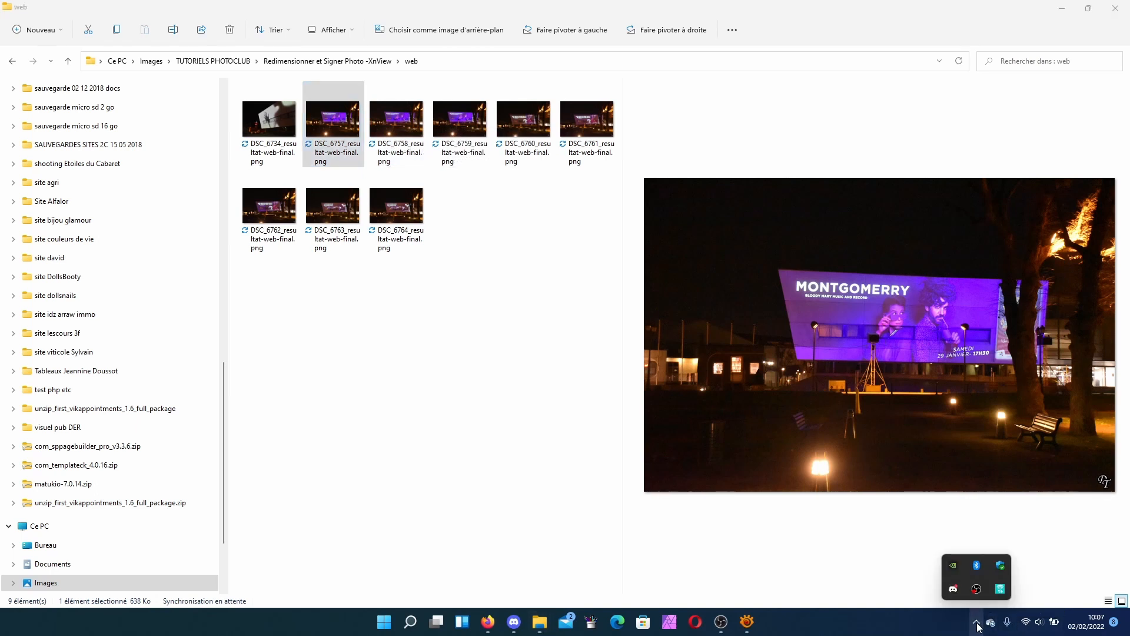
right_click(976, 591)
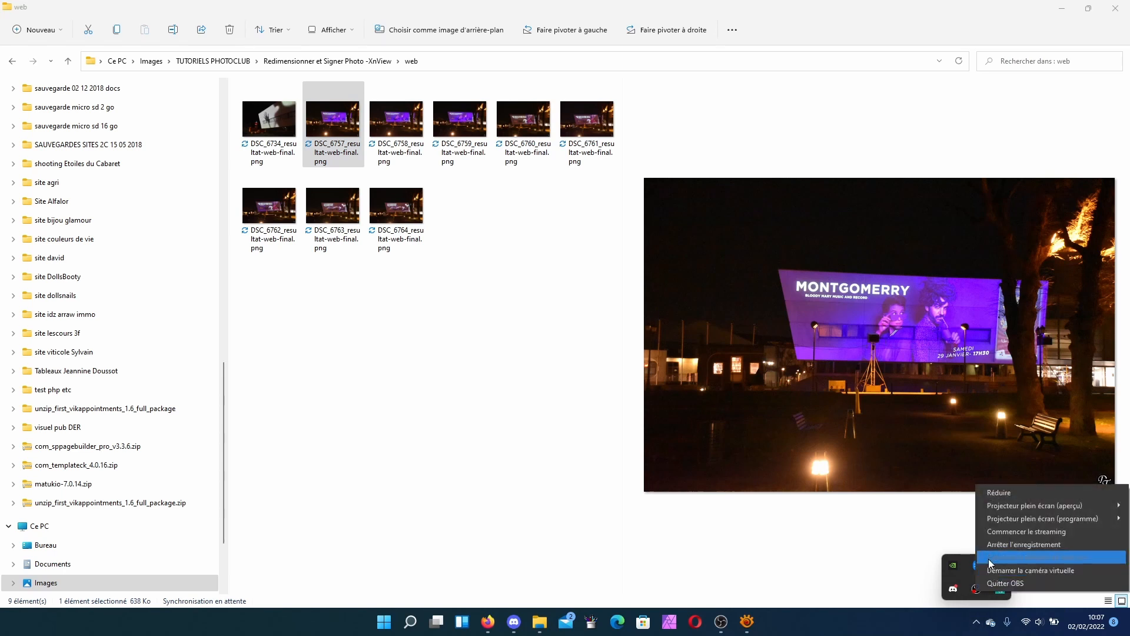